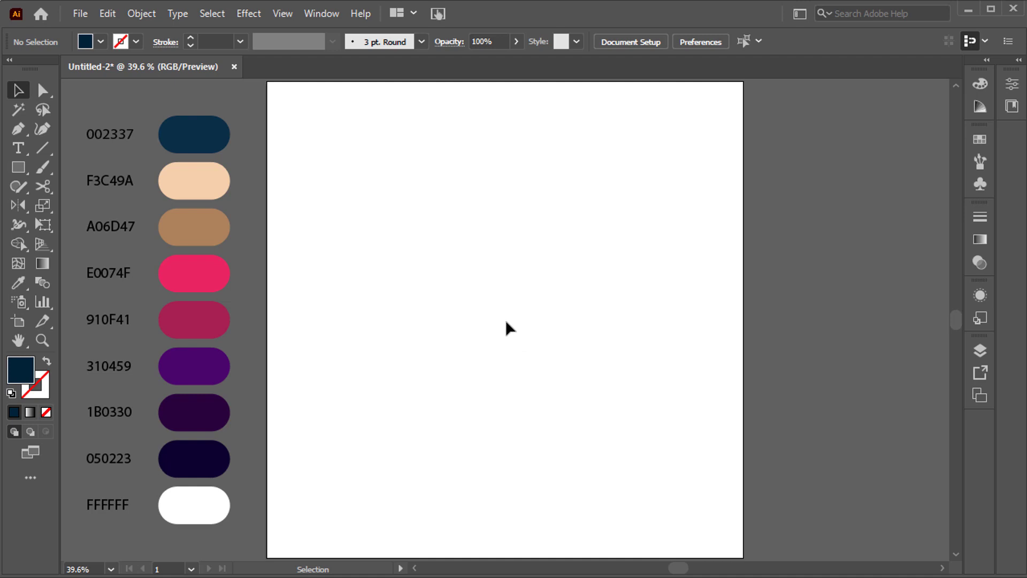
Draw a large face circle filled with peach F3C49A.
{"action": "key", "text": "l"}
{"action": "left_click_drag", "start_coordinate": [503, 272], "coordinate": [586, 360]}
{"action": "key", "text": "i"}
{"action": "left_click", "coordinate": [211, 188]}
{"action": "key", "text": "v"}
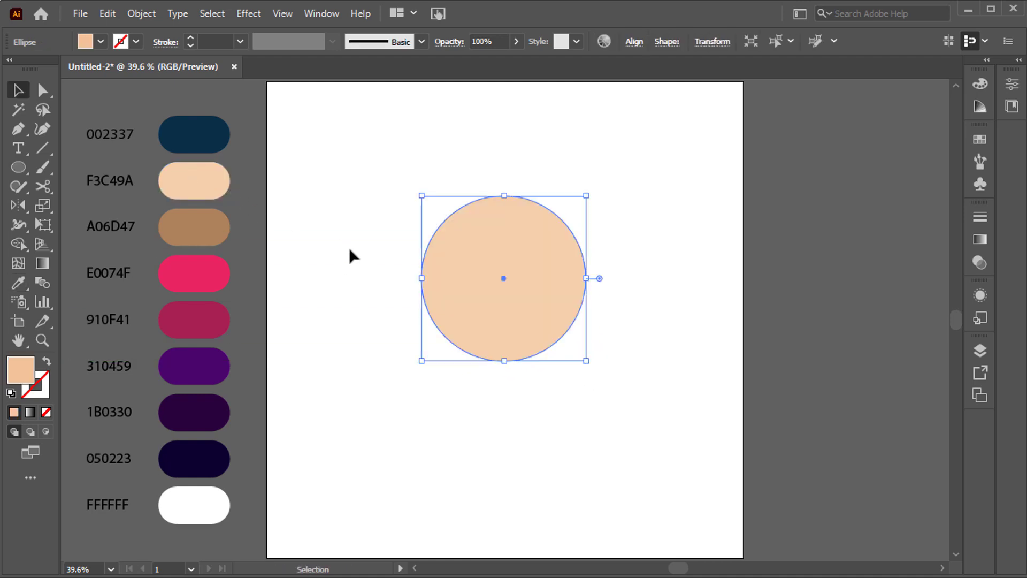
{"action": "left_click", "coordinate": [349, 255]}
Draw a navy 002337 rectangle over the top of the face and send it to the back.
{"action": "key", "text": "m"}
{"action": "left_click_drag", "start_coordinate": [405, 172], "coordinate": [607, 267]}
{"action": "key", "text": "i"}
{"action": "left_click", "coordinate": [226, 142]}
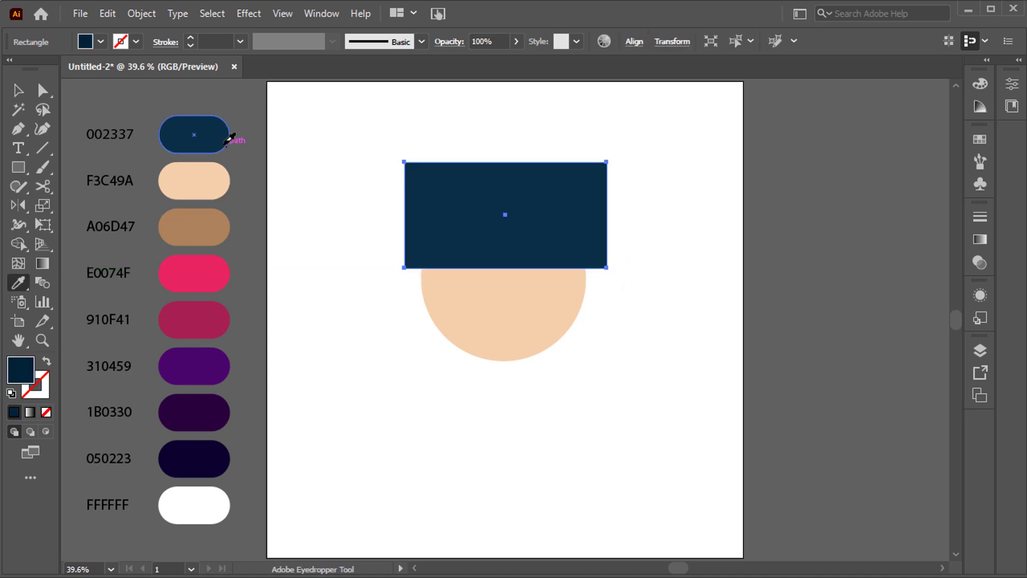
{"action": "key", "text": "v"}
{"action": "right_click", "coordinate": [467, 195]}
{"action": "mouse_move", "coordinate": [553, 496]}
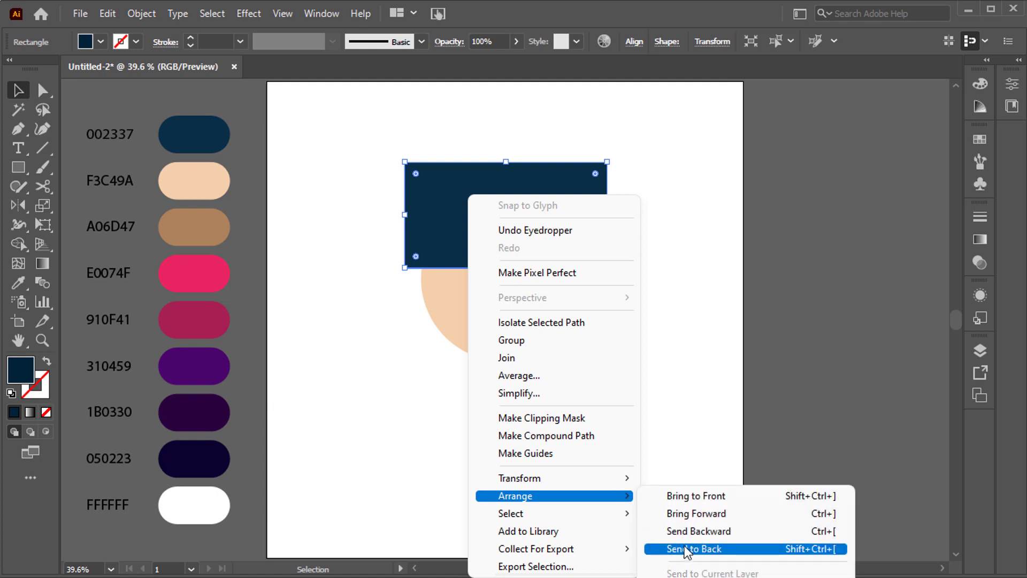
{"action": "left_click", "coordinate": [686, 551]}
Centre the face horizontally on the navy rectangle and round the rectangle's top-left corner.
{"action": "left_click", "coordinate": [522, 305], "text": "shift"}
{"action": "left_click", "coordinate": [633, 41]}
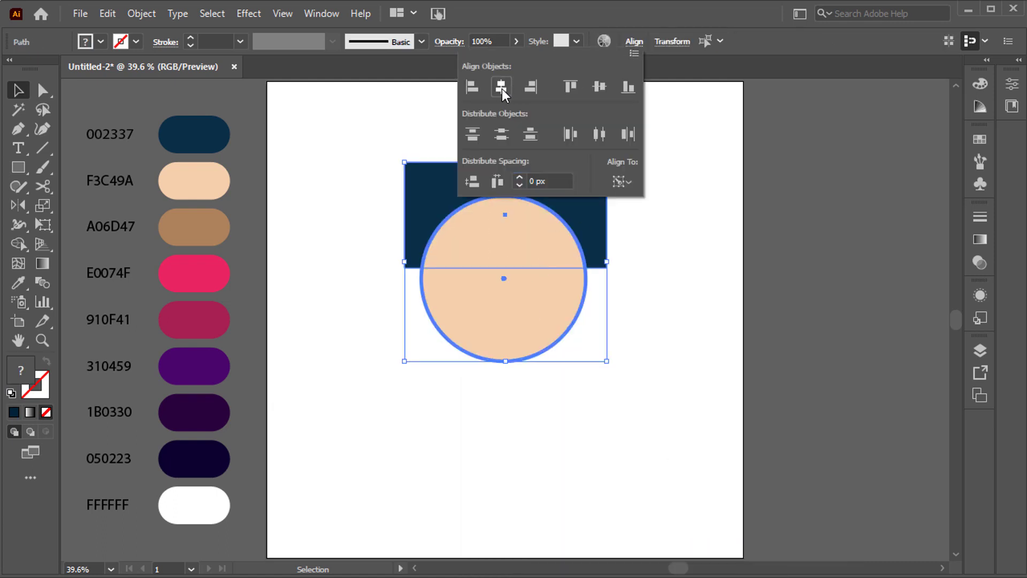
{"action": "left_click", "coordinate": [501, 88]}
{"action": "left_click", "coordinate": [659, 255]}
{"action": "key", "text": "a"}
{"action": "left_click", "coordinate": [598, 204]}
{"action": "mouse_move", "coordinate": [610, 160]}
{"action": "left_mouse_down"}
{"action": "mouse_move", "coordinate": [454, 239]}
{"action": "mouse_move", "coordinate": [434, 262]}
{"action": "mouse_move", "coordinate": [515, 284]}
{"action": "left_mouse_up"}
Round the hair corner to about 89 px and merge a curved top-right flick into the hair.
{"action": "left_click_drag", "start_coordinate": [594, 239], "coordinate": [569, 229]}
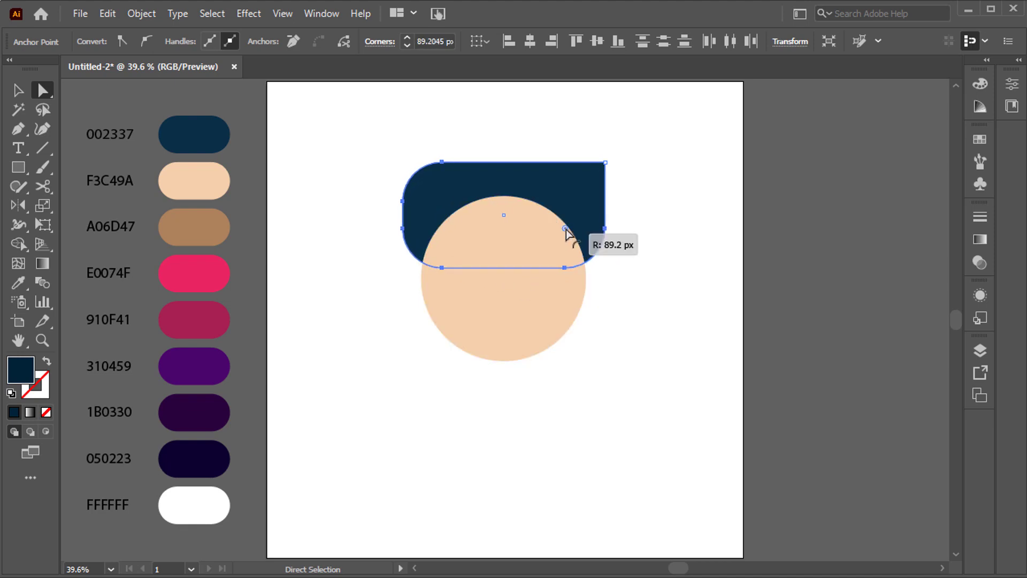
{"action": "left_click", "coordinate": [681, 246]}
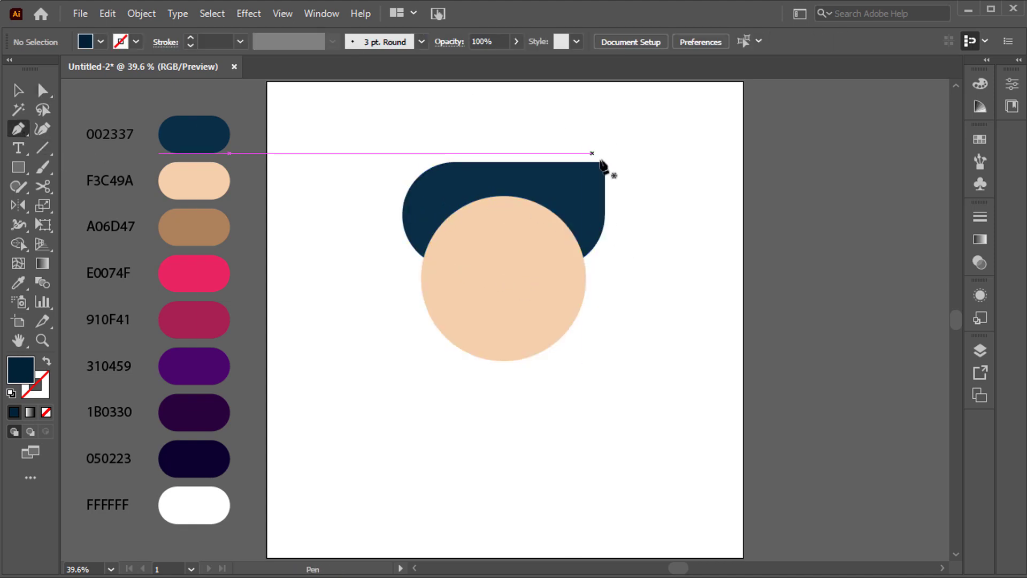
{"action": "mouse_move", "coordinate": [601, 161]}
{"action": "left_mouse_down"}
{"action": "mouse_move", "coordinate": [555, 162]}
{"action": "mouse_move", "coordinate": [599, 174]}
{"action": "left_mouse_up"}
{"action": "left_click", "coordinate": [557, 184], "text": "shift"}
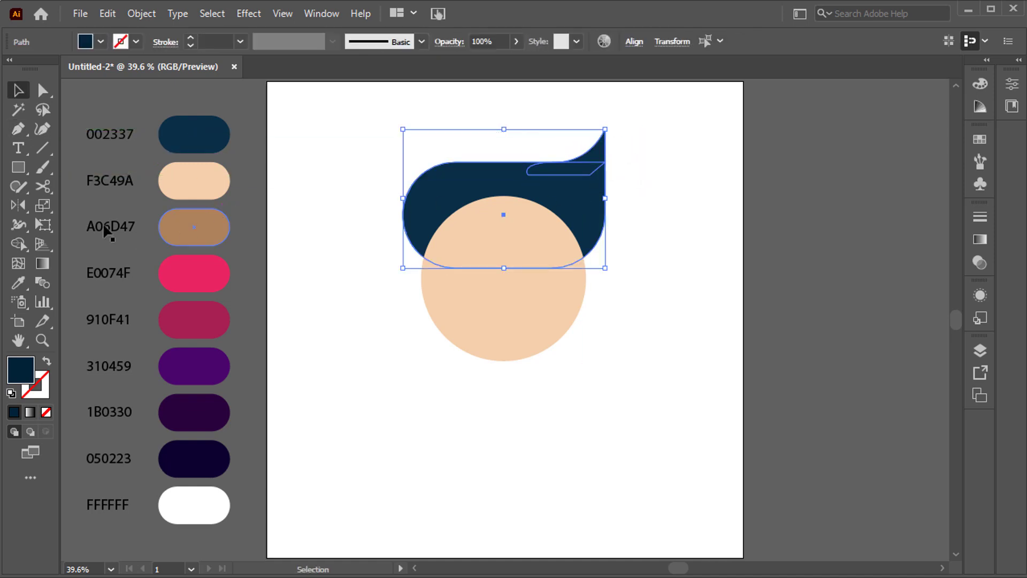
{"action": "left_click", "coordinate": [14, 247]}
{"action": "left_click_drag", "start_coordinate": [523, 176], "coordinate": [592, 165]}
{"action": "key", "text": "v"}
{"action": "left_click", "coordinate": [559, 151]}
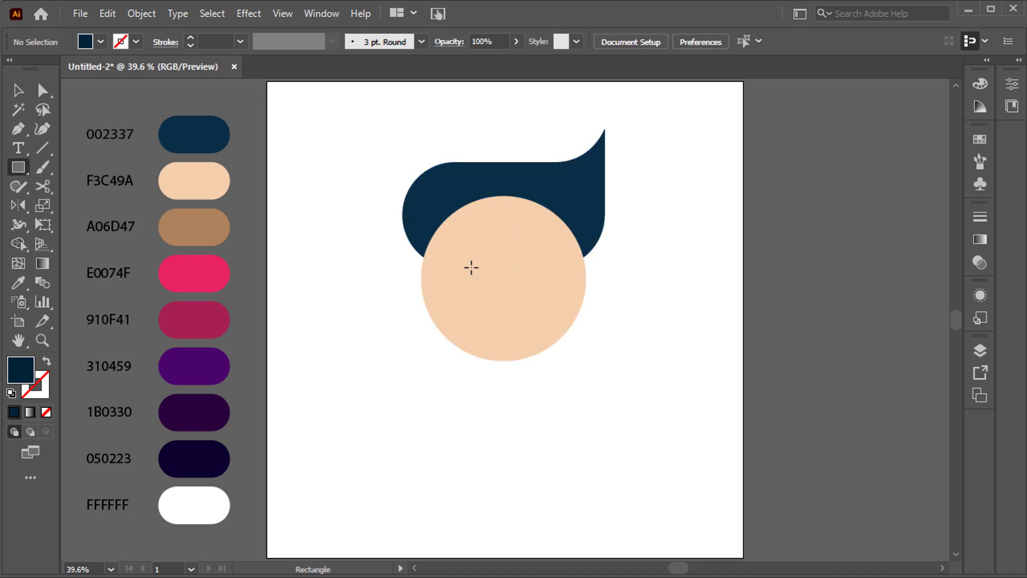
Draw a dark left eyebrow bar and mirror a copy to the right across the face centre.
{"action": "scroll", "coordinate": [471, 267], "scroll_direction": "up", "scroll_amount": 3, "text": "alt"}
{"action": "key", "text": "v"}
{"action": "mouse_move", "coordinate": [383, 241]}
{"action": "left_mouse_down"}
{"action": "mouse_move", "coordinate": [497, 259]}
{"action": "mouse_move", "coordinate": [436, 260]}
{"action": "left_mouse_up"}
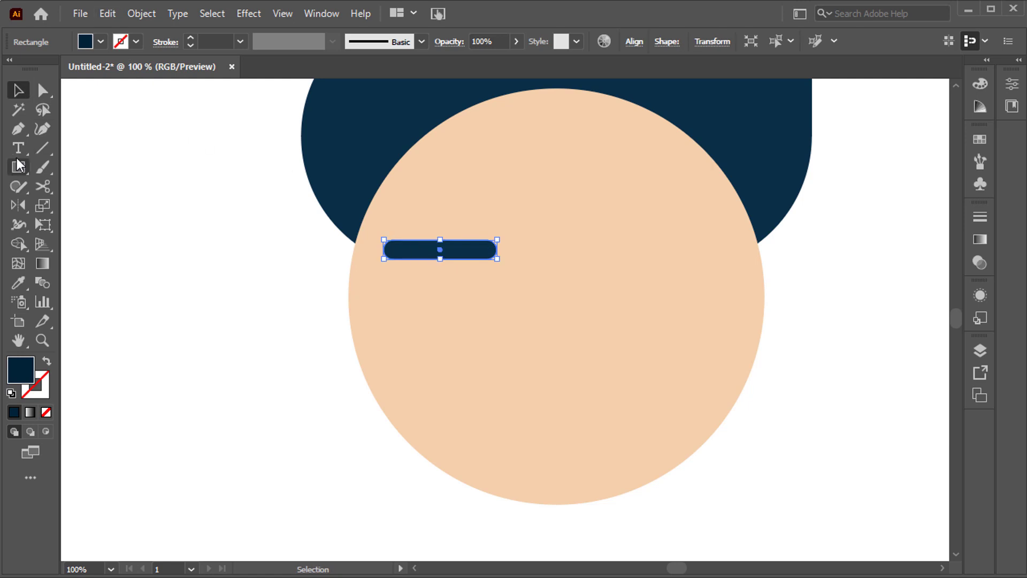
{"action": "left_click", "coordinate": [19, 205]}
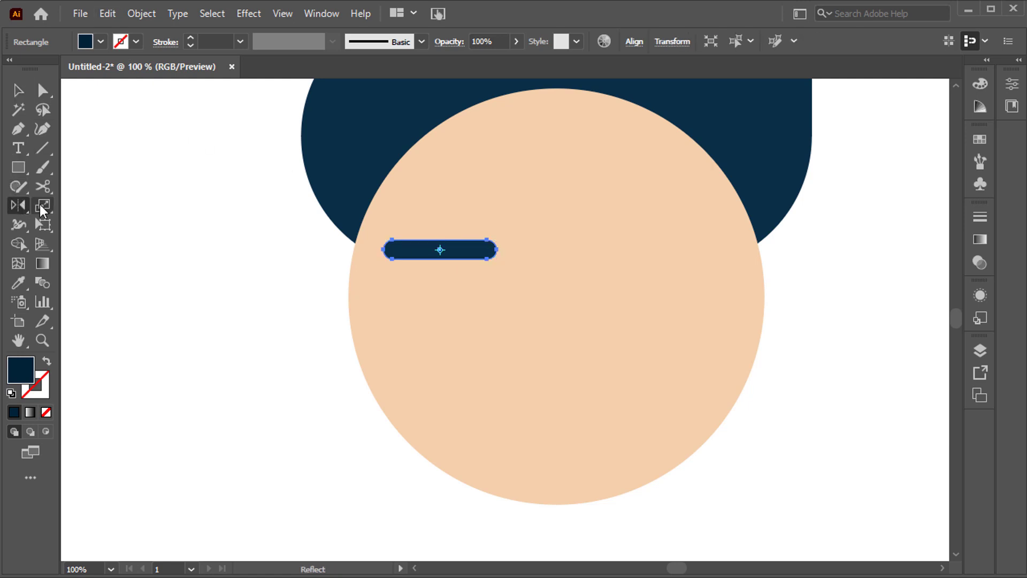
{"action": "left_click", "coordinate": [556, 297], "text": "alt"}
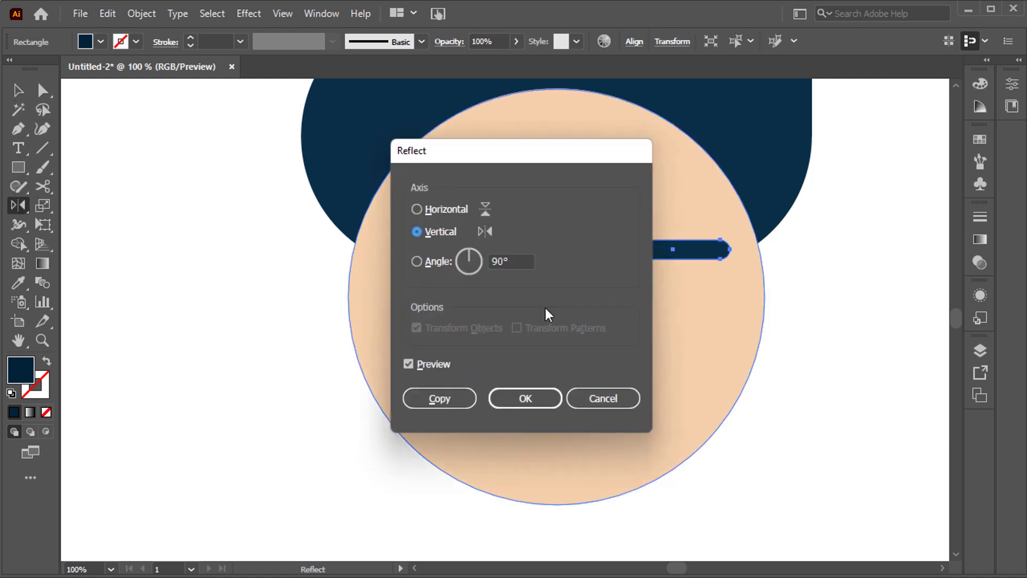
{"action": "left_click", "coordinate": [450, 397]}
Group the two eyebrows, paste a copy behind them, and nudge it slightly down-right.
{"action": "key", "text": "v"}
{"action": "left_click", "coordinate": [456, 262], "text": "shift"}
{"action": "right_click", "coordinate": [455, 261]}
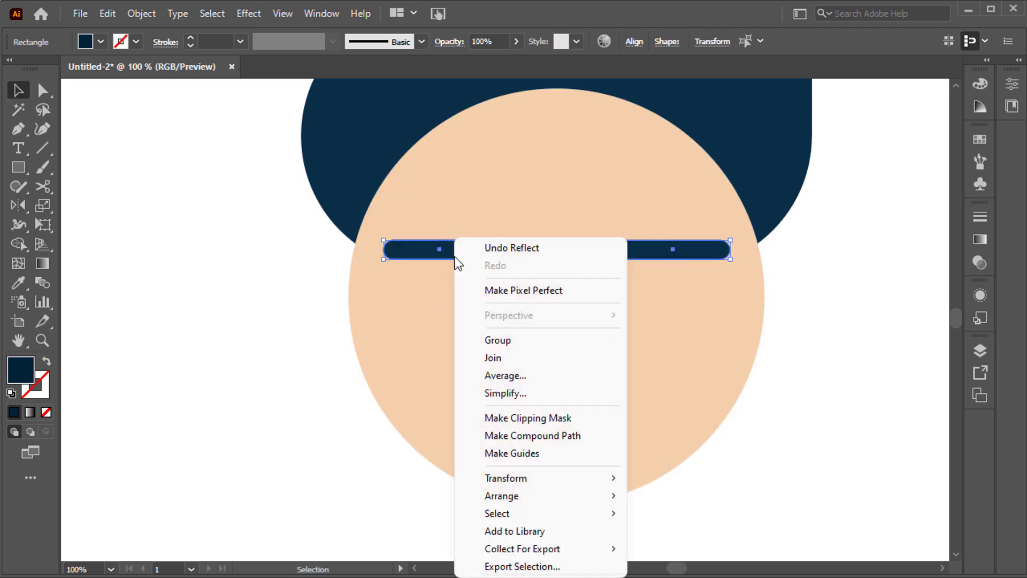
{"action": "left_click", "coordinate": [501, 340]}
{"action": "left_click", "coordinate": [110, 16]}
{"action": "left_click", "coordinate": [155, 91]}
{"action": "left_click", "coordinate": [110, 16]}
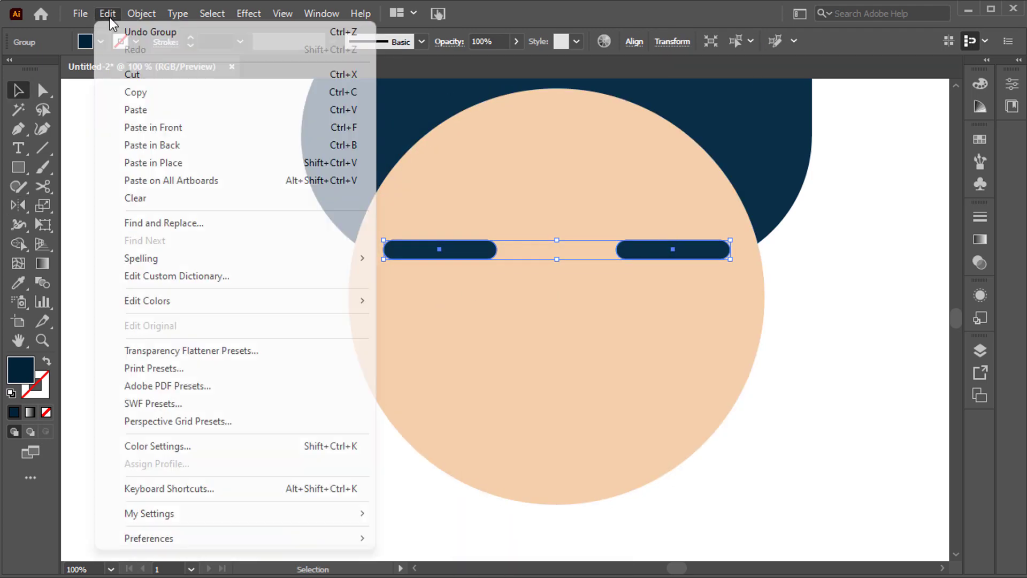
{"action": "left_click", "coordinate": [191, 145]}
{"action": "left_click_drag", "start_coordinate": [466, 261], "coordinate": [471, 264]}
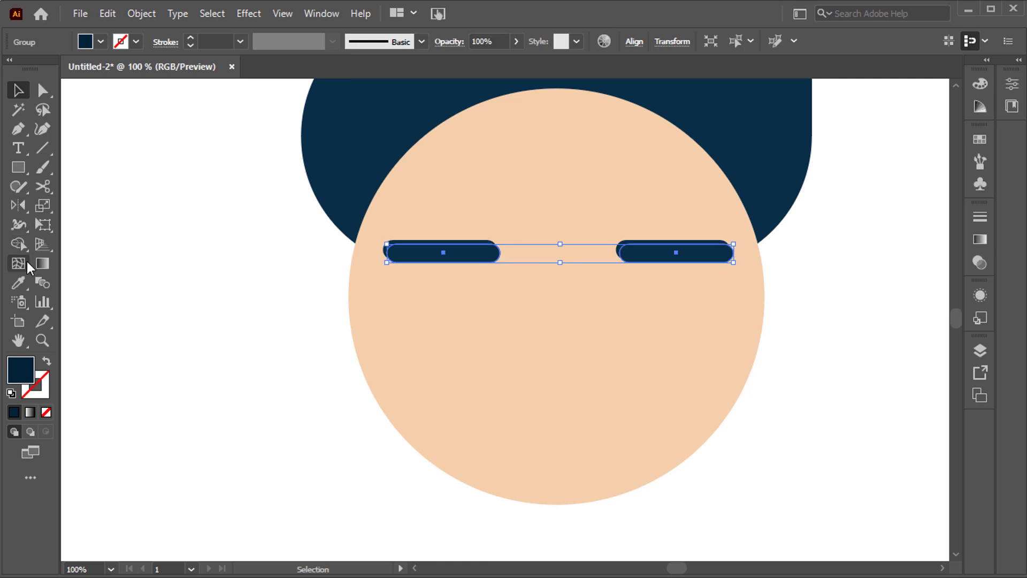
Colour the offset eyebrow copies dark brown and send them behind the navy eyebrows.
{"action": "left_click", "coordinate": [18, 282]}
{"action": "left_click", "coordinate": [474, 324]}
{"action": "double_click", "coordinate": [28, 374]}
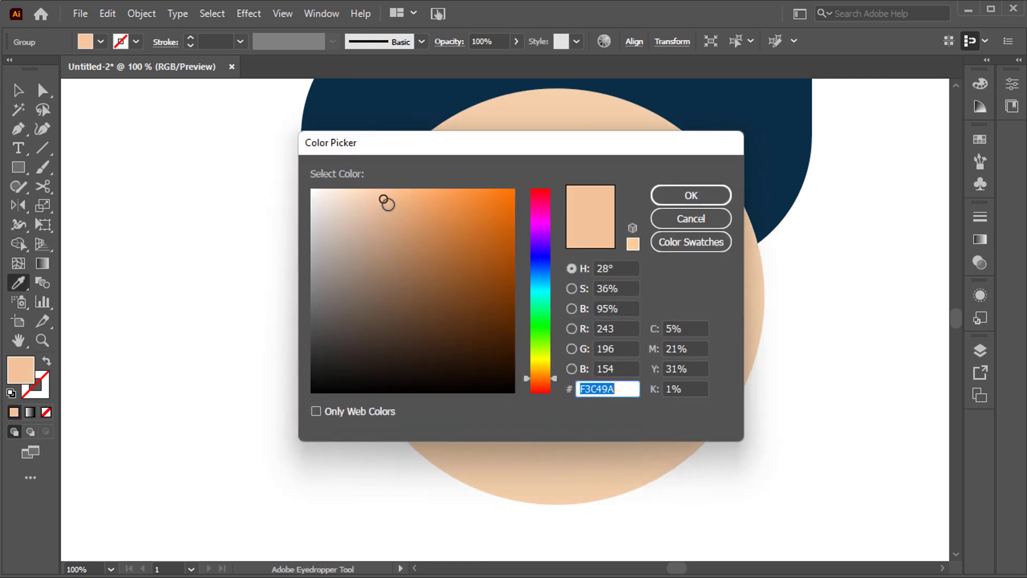
{"action": "left_click_drag", "start_coordinate": [387, 203], "coordinate": [422, 250]}
{"action": "left_click", "coordinate": [690, 196]}
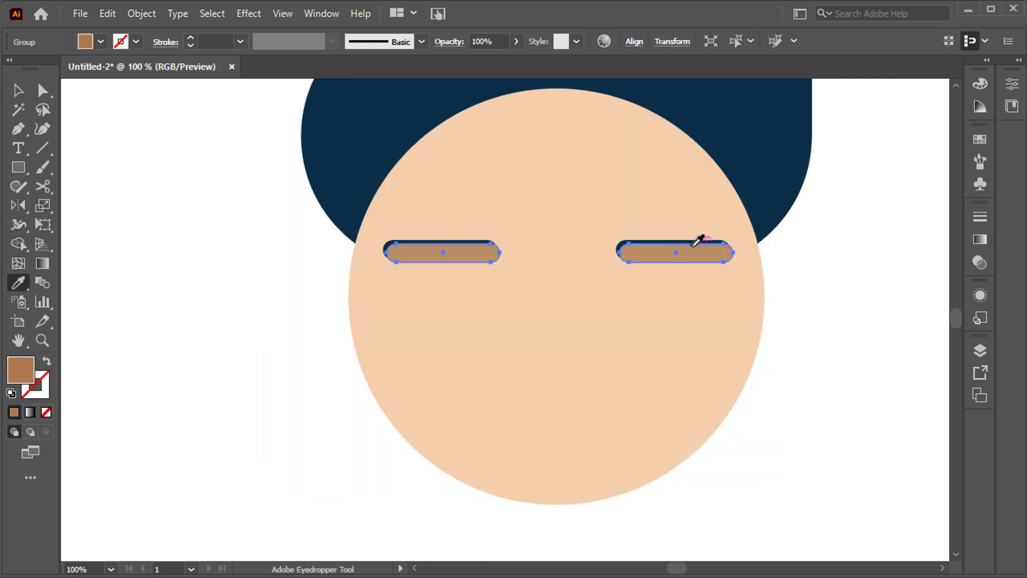
{"action": "key", "text": "v"}
{"action": "right_click", "coordinate": [687, 247]}
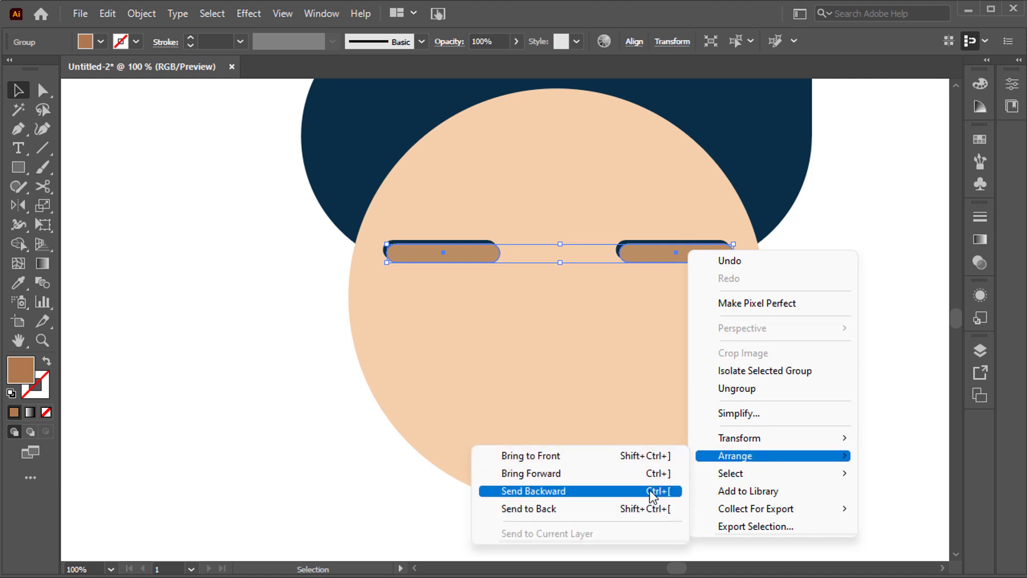
{"action": "left_click", "coordinate": [656, 490]}
{"action": "left_click", "coordinate": [717, 479]}
Draw a small navy circle for the right eye.
{"action": "key", "text": "l"}
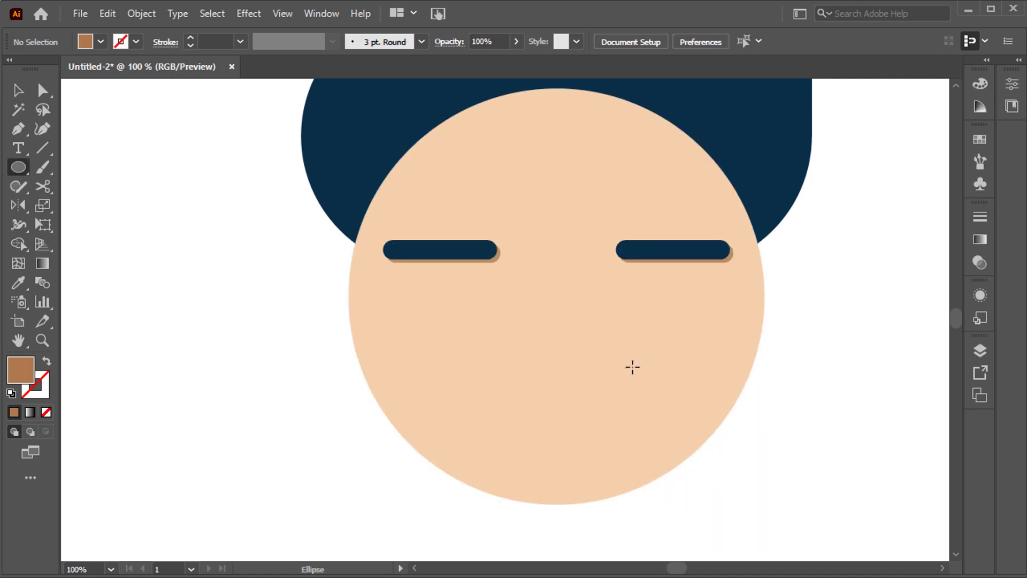
{"action": "left_click_drag", "start_coordinate": [656, 305], "coordinate": [701, 342]}
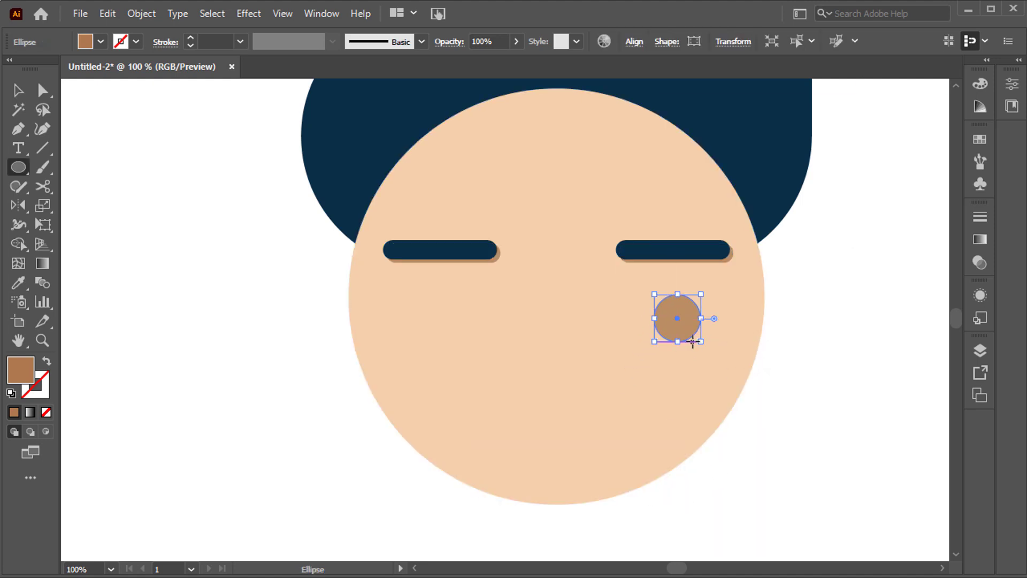
{"action": "key", "text": "i"}
{"action": "left_click", "coordinate": [672, 244]}
{"action": "key", "text": "v"}
Mirror the eye to the left across the face centre and draw a small highlight circle in the right eye.
{"action": "key", "text": "o"}
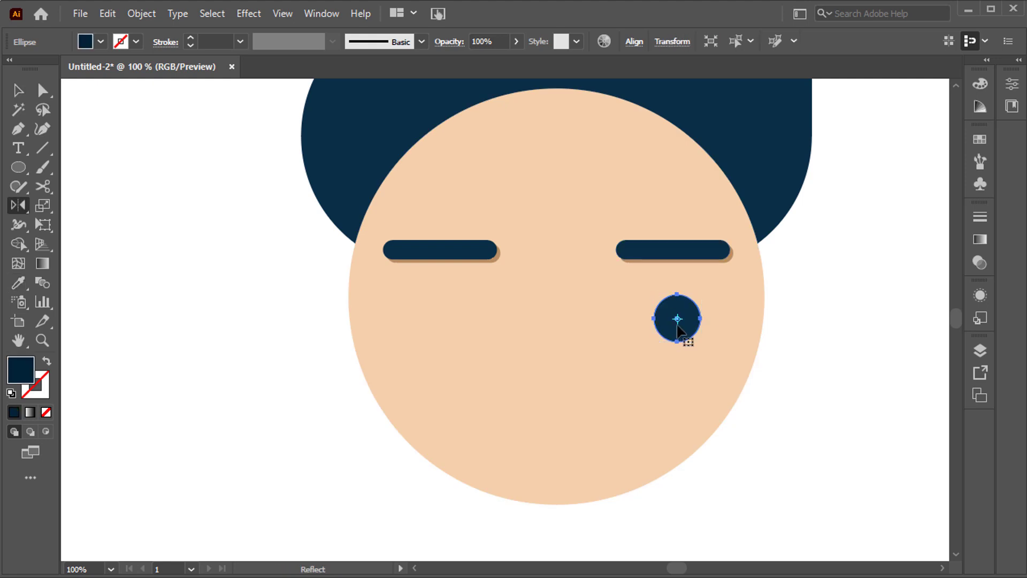
{"action": "left_click", "coordinate": [554, 298], "text": "alt"}
{"action": "left_click", "coordinate": [458, 396]}
{"action": "key", "text": "ctrl+shift+a"}
{"action": "key", "text": "l"}
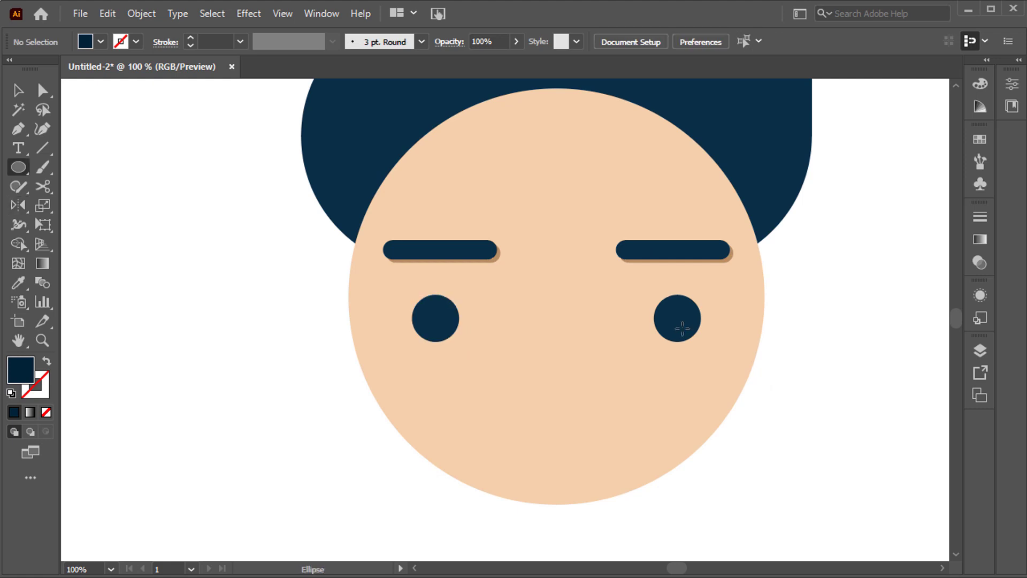
{"action": "scroll", "coordinate": [685, 308], "scroll_direction": "up", "scroll_amount": 3}
{"action": "left_click_drag", "start_coordinate": [689, 315], "coordinate": [707, 332]}
{"action": "key", "text": "i"}
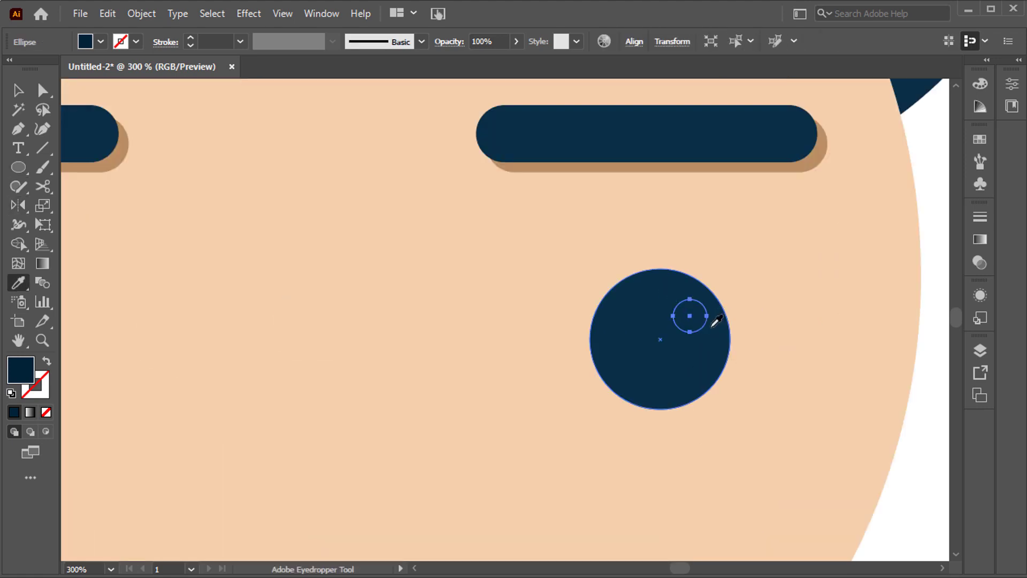
{"action": "key", "text": "ctrl+0"}
Make the eye highlight white FFFFFF and copy it into the left eye.
{"action": "key", "text": "v"}
{"action": "left_click", "coordinate": [311, 455]}
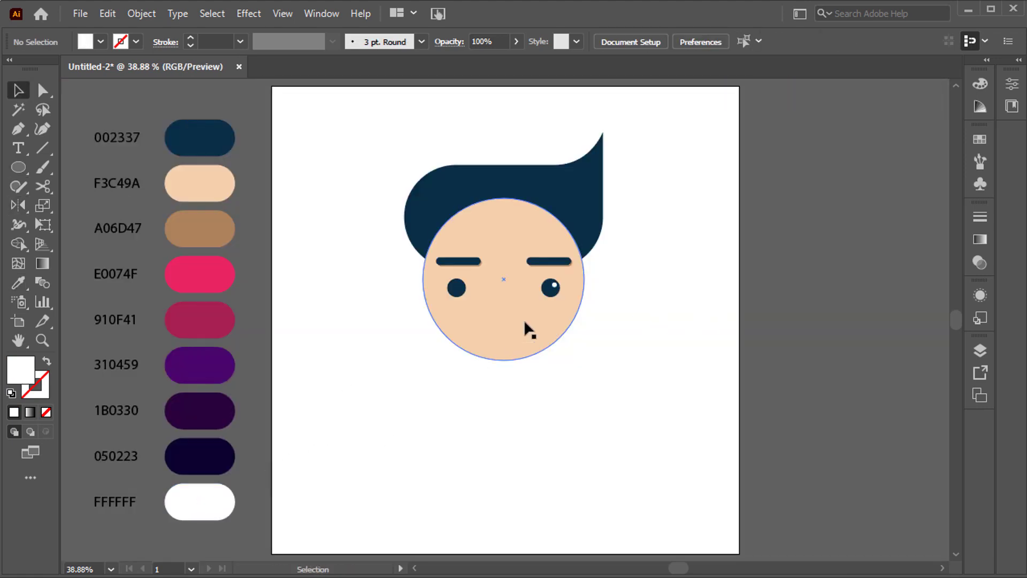
{"action": "scroll", "coordinate": [524, 319], "scroll_direction": "up", "scroll_amount": 4}
{"action": "left_click", "coordinate": [556, 268]}
{"action": "scroll", "coordinate": [618, 275], "scroll_direction": "left", "scroll_amount": 2}
{"action": "left_click_drag", "start_coordinate": [618, 275], "coordinate": [253, 321]}
{"action": "key", "text": "ctrl+0"}
{"action": "left_click", "coordinate": [529, 402]}
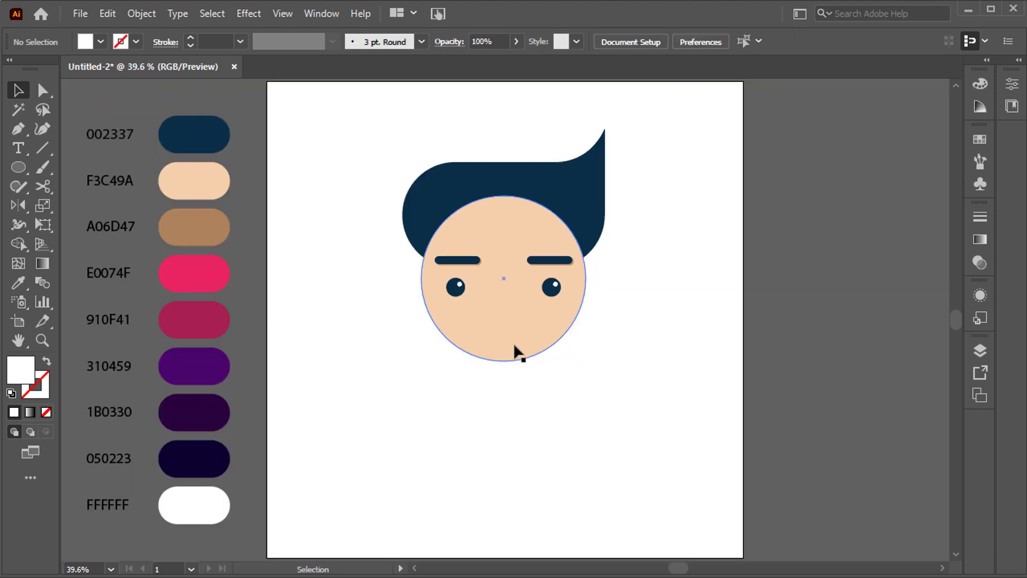
Paste a copy of the face circle in front, shrink it around its centre, and fill it white.
{"action": "left_click", "coordinate": [533, 350]}
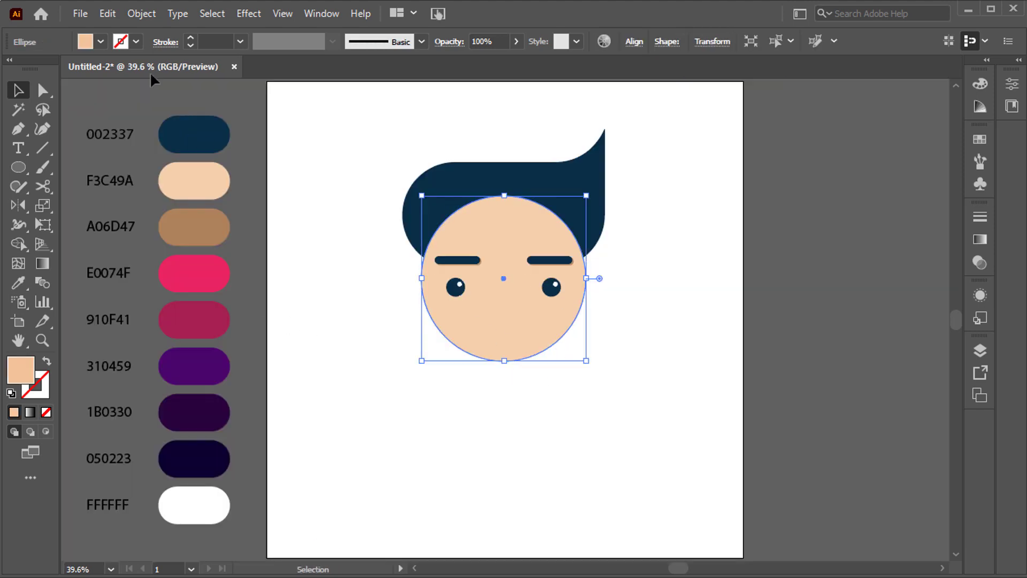
{"action": "left_click", "coordinate": [107, 13]}
{"action": "left_click", "coordinate": [135, 92]}
{"action": "left_click", "coordinate": [108, 13]}
{"action": "left_click", "coordinate": [182, 130]}
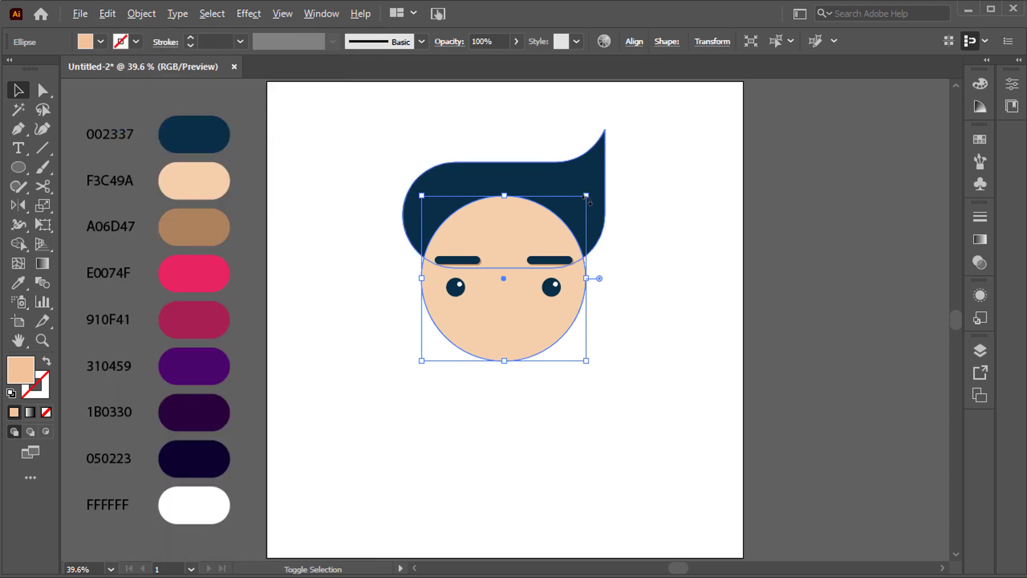
{"action": "left_click_drag", "start_coordinate": [586, 195], "coordinate": [568, 213]}
{"action": "left_click", "coordinate": [18, 282]}
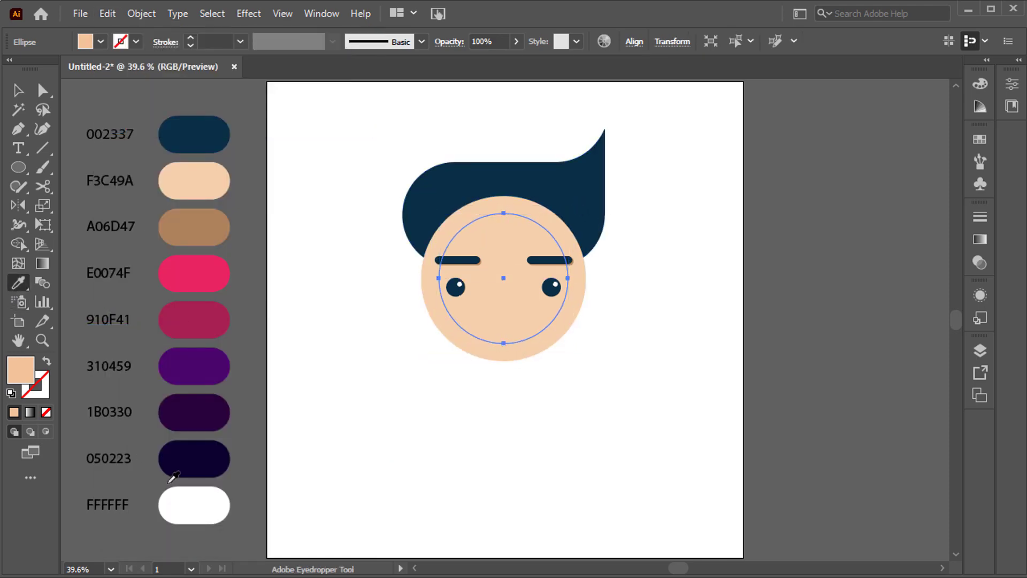
{"action": "left_click", "coordinate": [184, 498]}
Cut away the white circle's upper half with a rectangle and Shape Builder, leaving a half-circle grin.
{"action": "left_click_drag", "start_coordinate": [18, 167], "coordinate": [91, 172]}
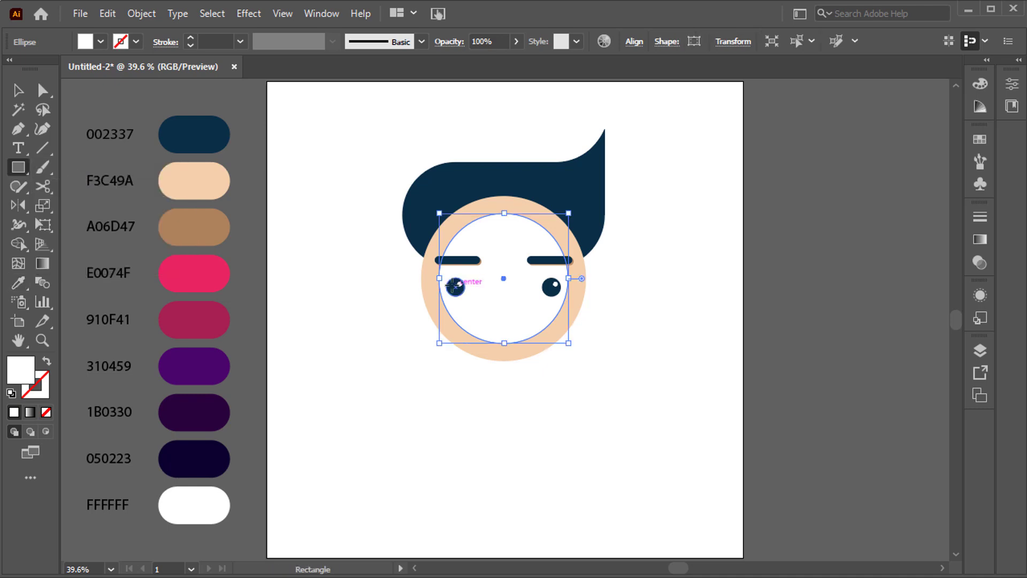
{"action": "key", "text": "ctrl+1"}
{"action": "mouse_move", "coordinate": [368, 283]}
{"action": "left_mouse_down"}
{"action": "mouse_move", "coordinate": [400, 298]}
{"action": "mouse_move", "coordinate": [723, 327]}
{"action": "left_mouse_up"}
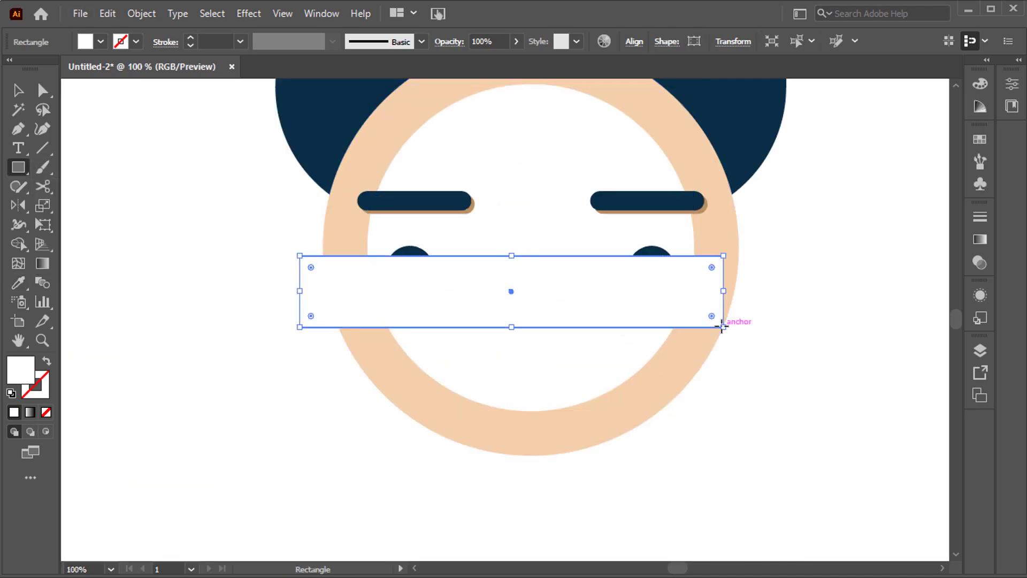
{"action": "key", "text": "v"}
{"action": "left_click", "coordinate": [597, 328], "text": "shift"}
{"action": "left_click", "coordinate": [18, 244]}
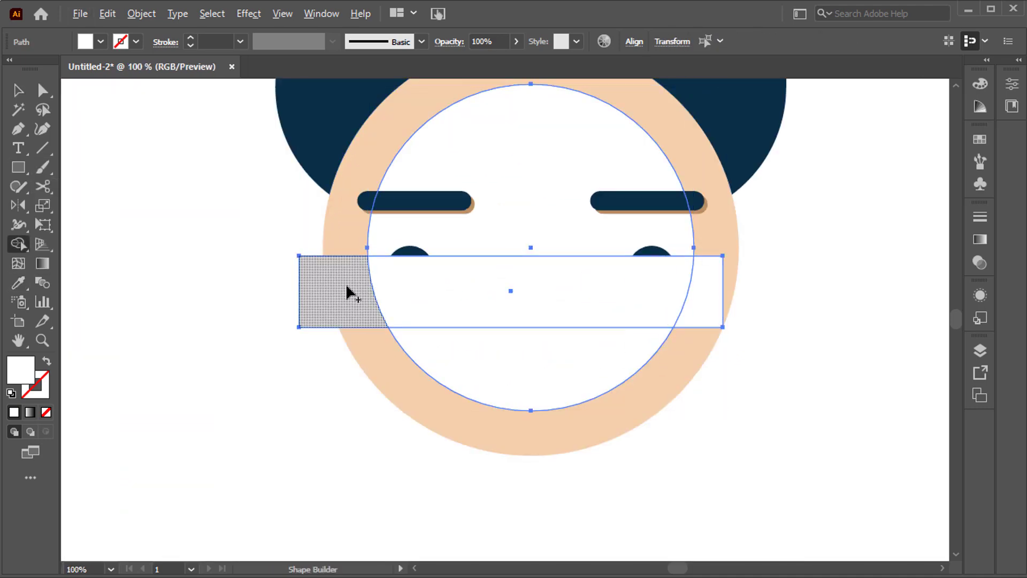
{"action": "left_click_drag", "start_coordinate": [594, 286], "coordinate": [565, 222]}
{"action": "key", "text": "v"}
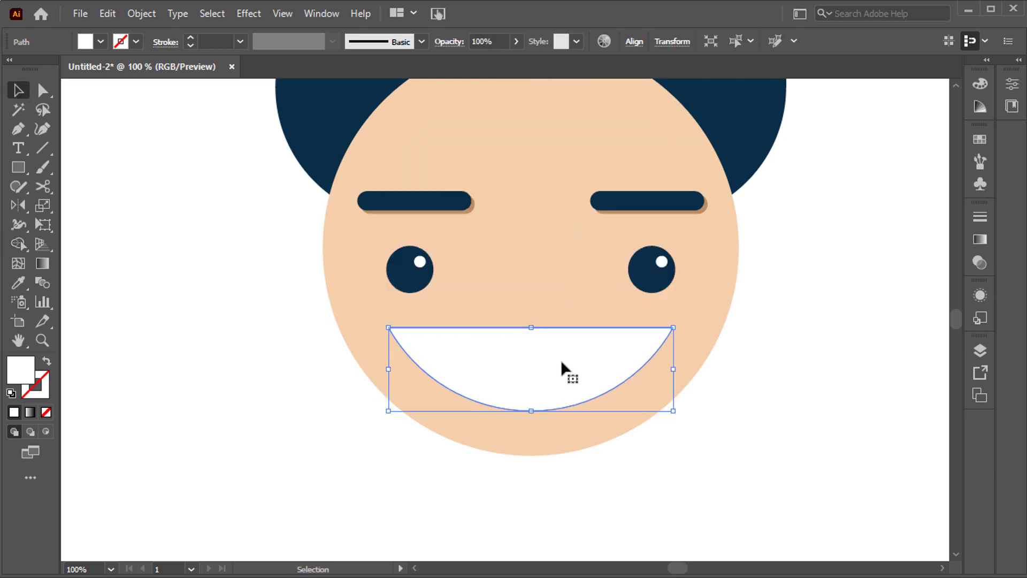
{"action": "key", "text": "ctrl+0"}
{"action": "left_click", "coordinate": [640, 376]}
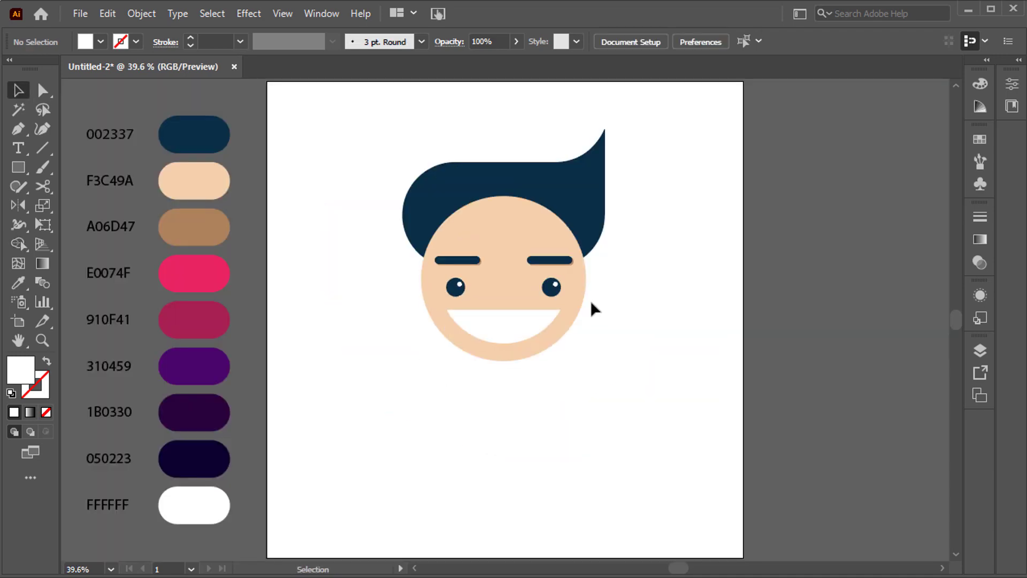
{"action": "left_click", "coordinate": [551, 287]}
Duplicate the right eye and shrink the copy into a small nose below the eyes.
{"action": "scroll", "coordinate": [547, 291], "scroll_direction": "up", "scroll_amount": 5}
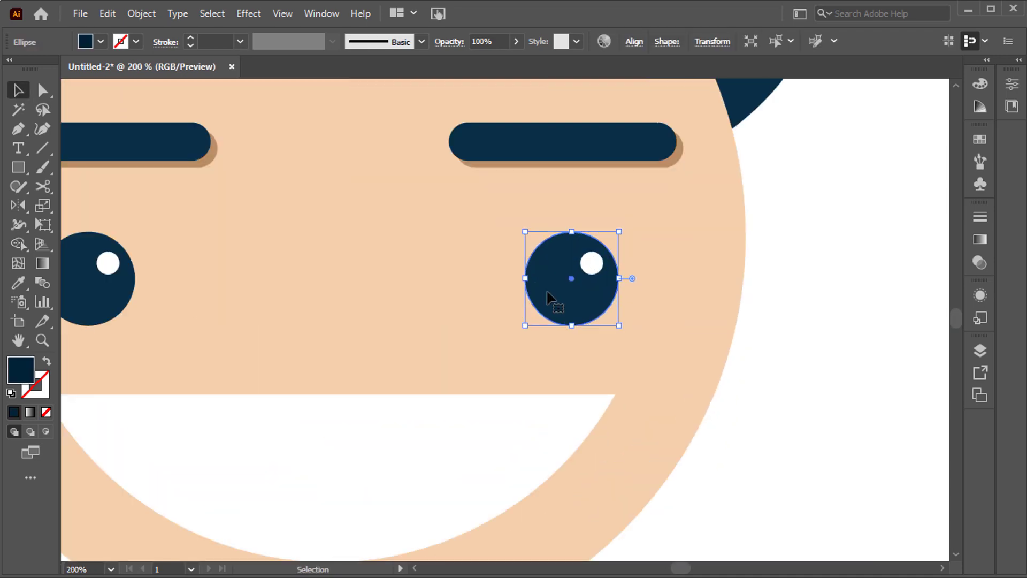
{"action": "left_click_drag", "start_coordinate": [585, 302], "coordinate": [362, 303]}
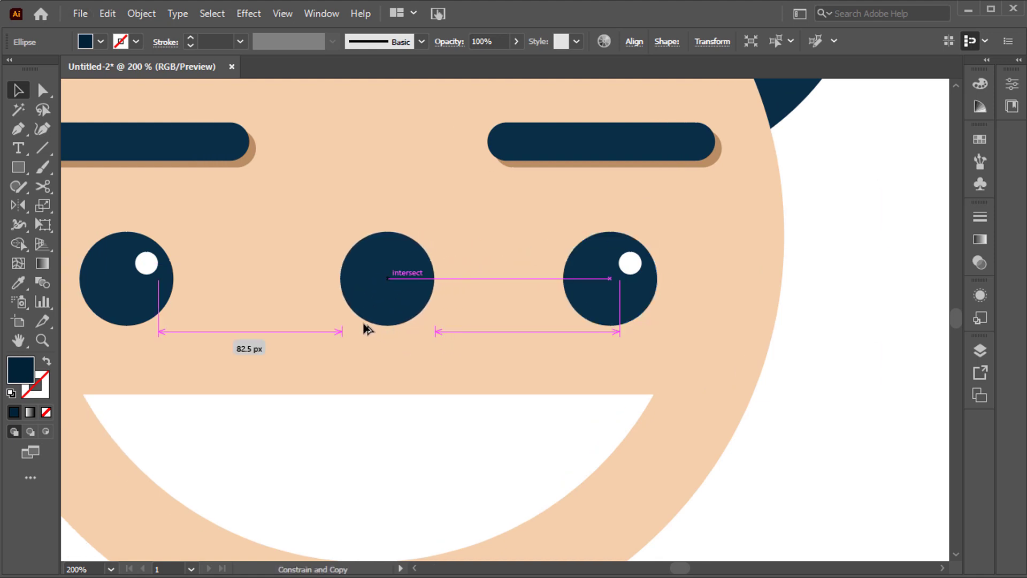
{"action": "mouse_move", "coordinate": [423, 228]}
{"action": "left_mouse_down"}
{"action": "mouse_move", "coordinate": [405, 259]}
{"action": "mouse_move", "coordinate": [388, 358]}
{"action": "left_mouse_up"}
{"action": "key", "text": "ctrl+0"}
{"action": "left_click", "coordinate": [580, 359]}
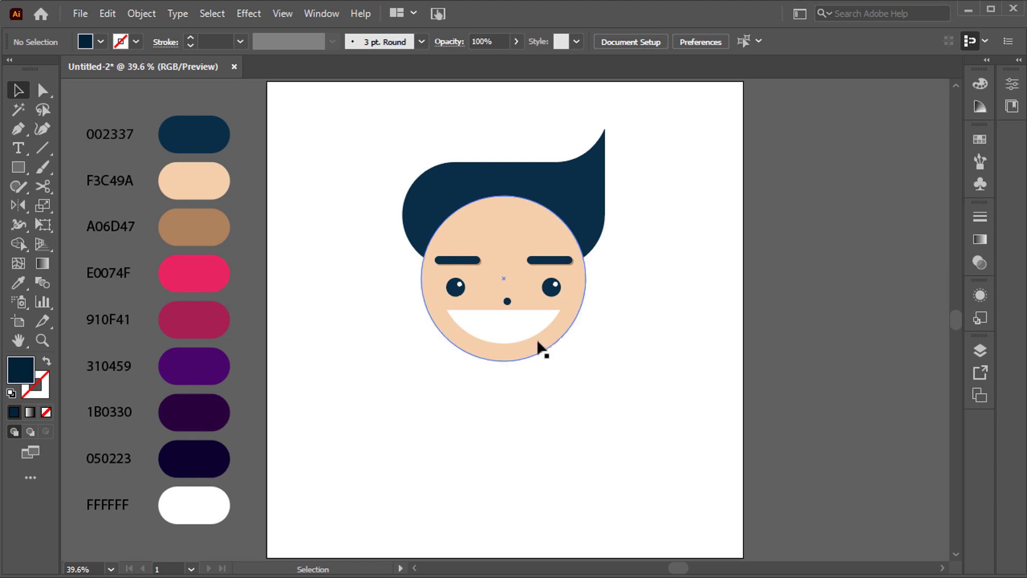
Shrink the mouth slightly and move both the mouth and nose lower on the face.
{"action": "left_click", "coordinate": [505, 321]}
{"action": "key", "text": "ctrl+plus"}
{"action": "key", "text": "ctrl+plus"}
{"action": "key", "text": "ctrl+plus"}
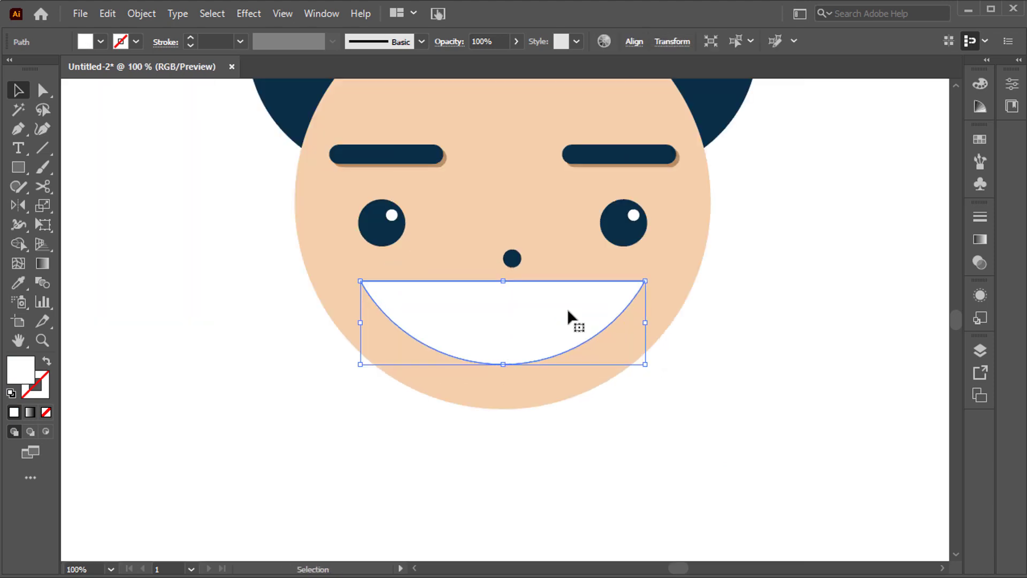
{"action": "left_click_drag", "start_coordinate": [644, 280], "coordinate": [631, 290]}
{"action": "left_click_drag", "start_coordinate": [529, 325], "coordinate": [529, 350]}
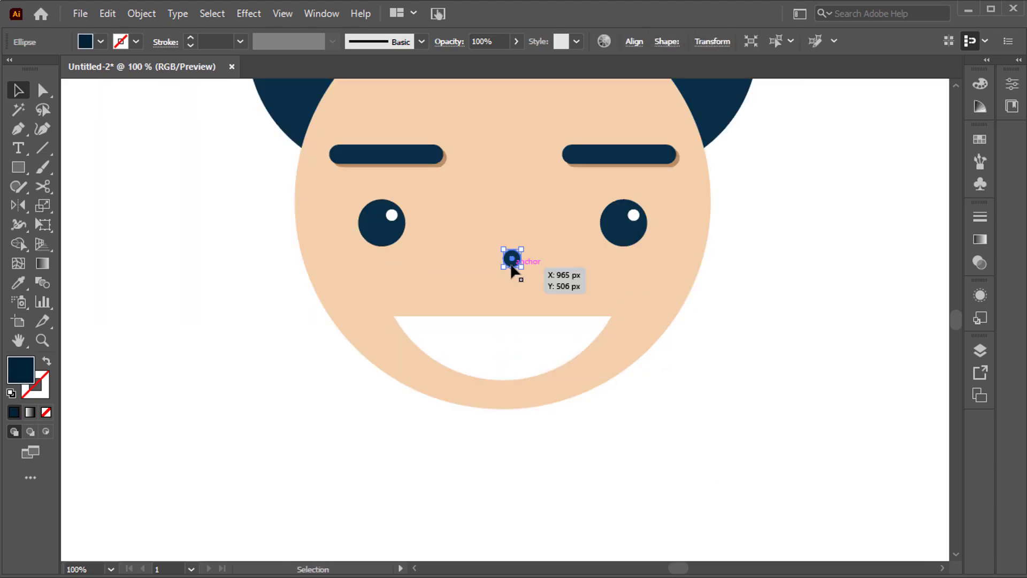
{"action": "left_click_drag", "start_coordinate": [507, 269], "coordinate": [507, 294]}
{"action": "key", "text": "ctrl+0"}
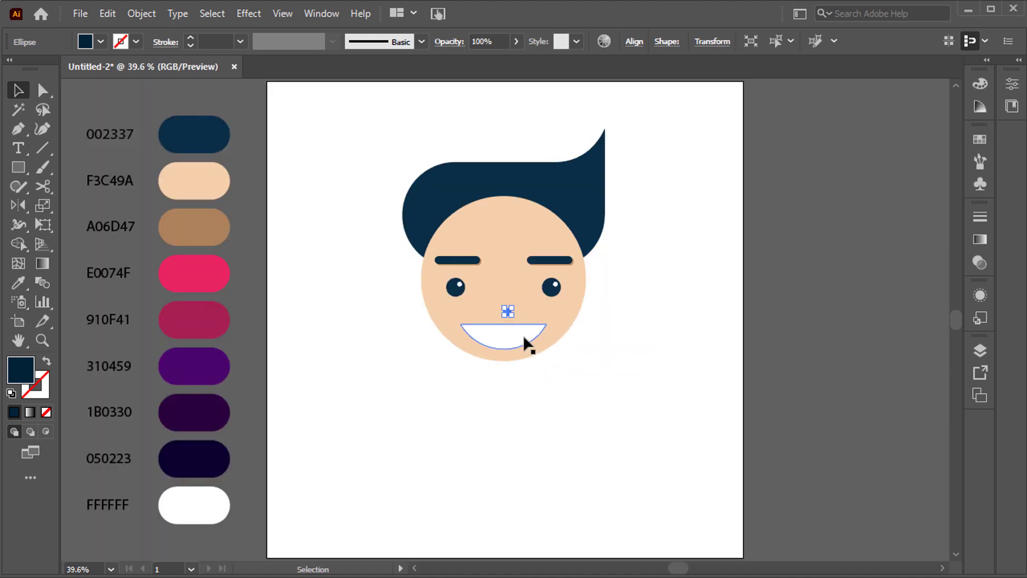
Centre the nose horizontally on the face, using the face as the alignment reference.
{"action": "left_click", "coordinate": [526, 338]}
{"action": "left_click", "coordinate": [516, 294]}
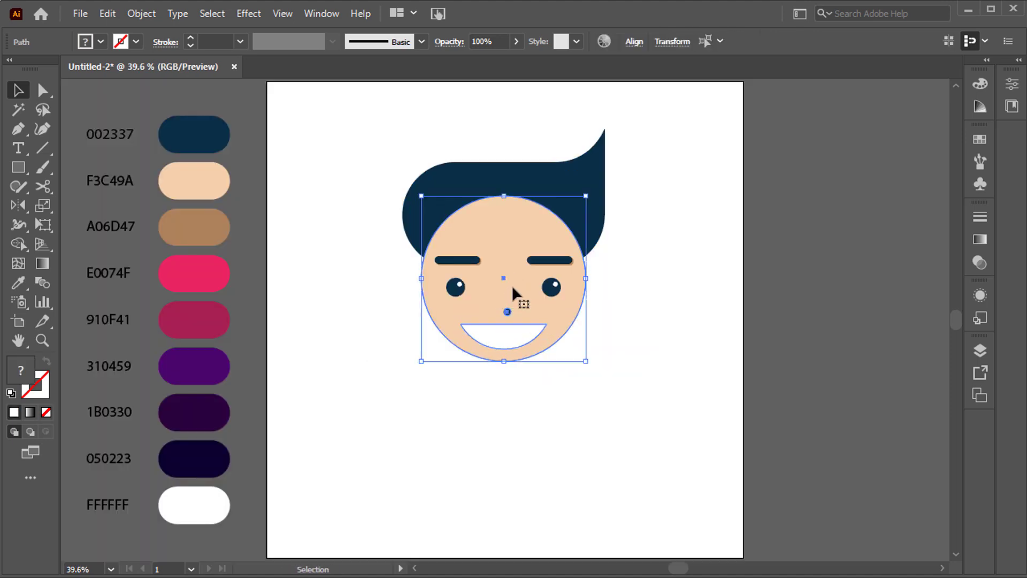
{"action": "left_click", "coordinate": [634, 41]}
{"action": "left_click", "coordinate": [500, 87]}
{"action": "left_click", "coordinate": [629, 312]}
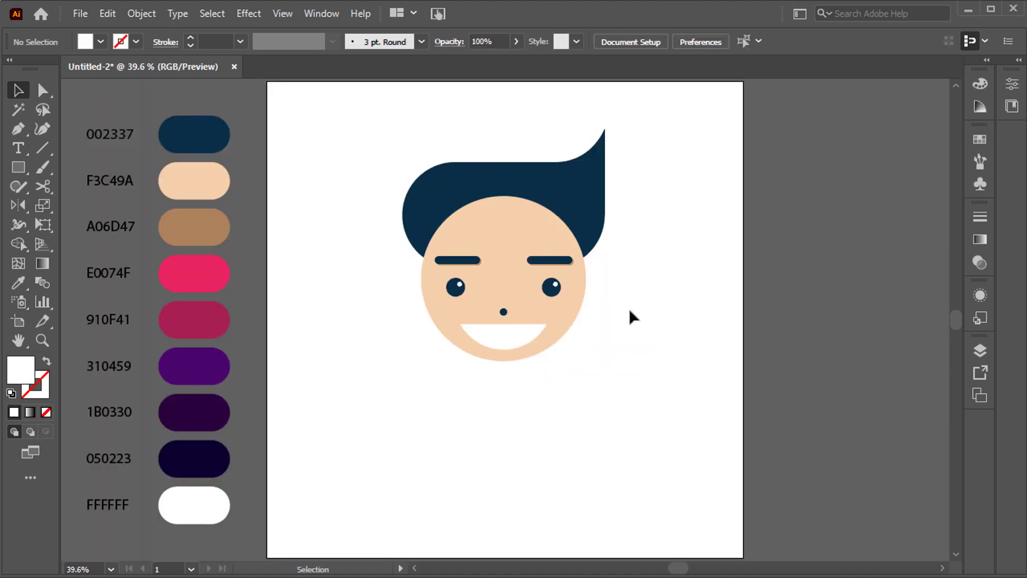
Draw a brown A06D47 neck below the chin, send it behind the face, and round its bottom corners.
{"action": "left_click_drag", "start_coordinate": [491, 354], "coordinate": [521, 406]}
{"action": "key", "text": "i"}
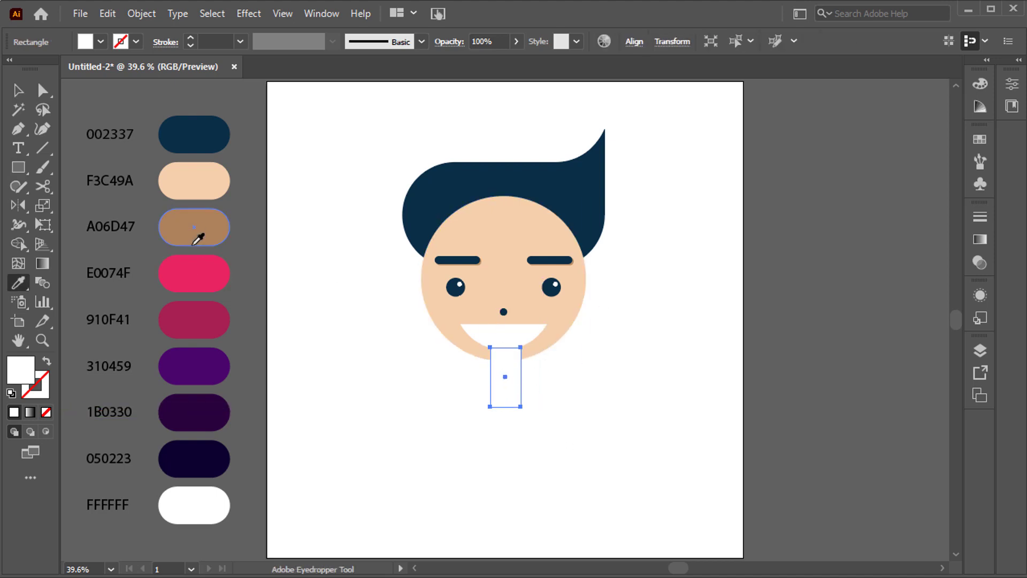
{"action": "left_click", "coordinate": [194, 238]}
{"action": "key", "text": "v"}
{"action": "right_click", "coordinate": [510, 382]}
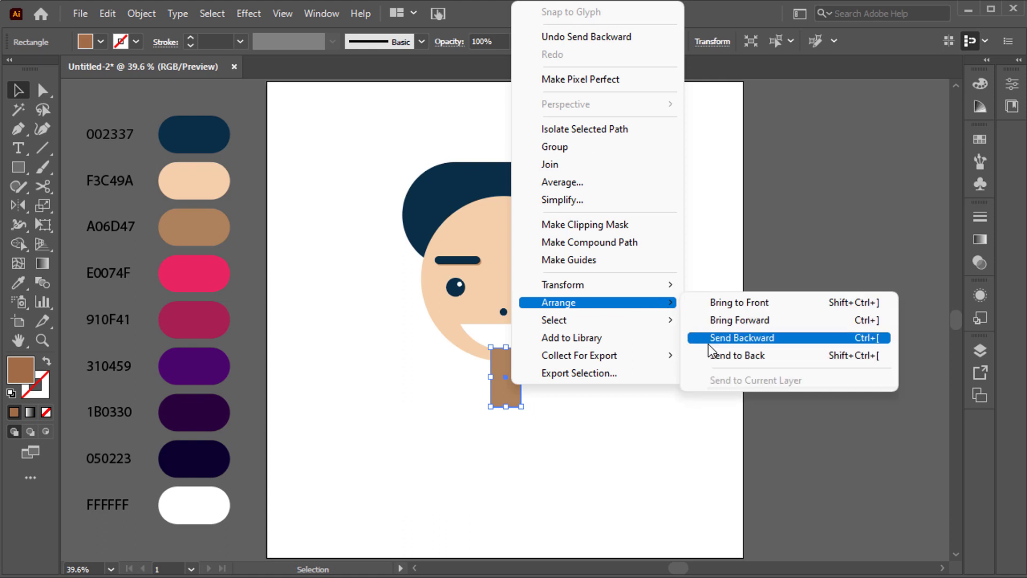
{"action": "left_click", "coordinate": [732, 337]}
{"action": "left_click", "coordinate": [462, 410]}
{"action": "key", "text": "a"}
{"action": "left_click_drag", "start_coordinate": [462, 411], "coordinate": [533, 400]}
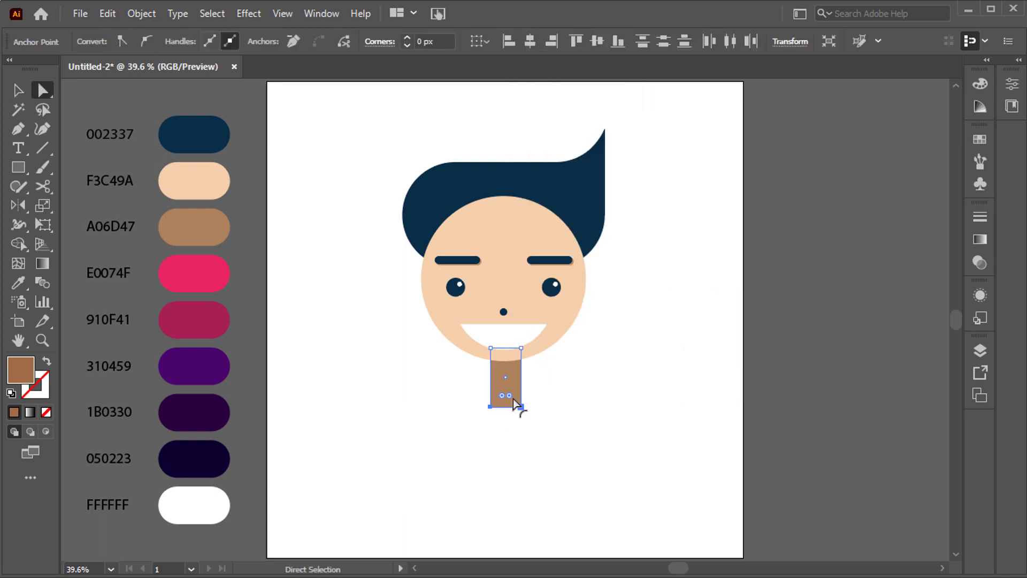
{"action": "left_click", "coordinate": [543, 386]}
Draw a large body rectangle below the neck and round its top corners.
{"action": "key", "text": "m"}
{"action": "left_click_drag", "start_coordinate": [470, 384], "coordinate": [549, 481]}
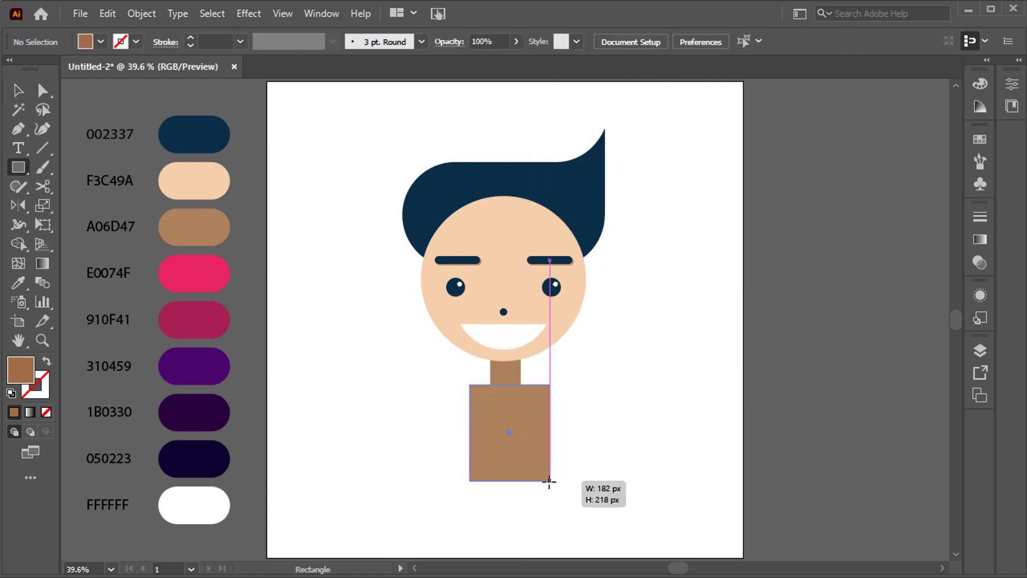
{"action": "key", "text": "a"}
{"action": "left_click", "coordinate": [549, 384]}
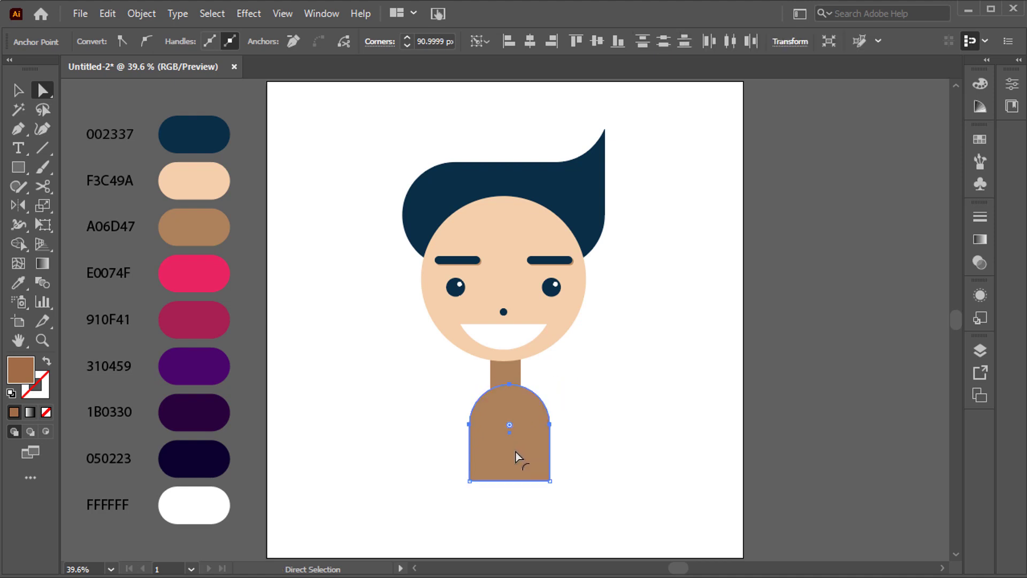
{"action": "key", "text": "v"}
{"action": "double_click", "coordinate": [560, 320]}
{"action": "key", "text": "Escape"}
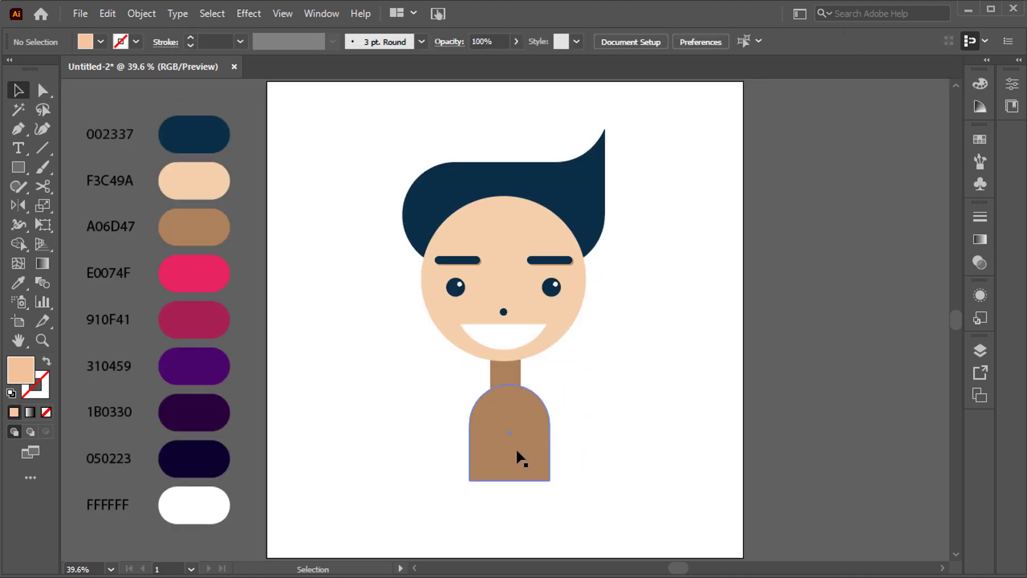
Centre the body horizontally under the face.
{"action": "left_click", "coordinate": [517, 452]}
{"action": "left_click", "coordinate": [551, 321], "text": "shift"}
{"action": "left_click", "coordinate": [634, 41]}
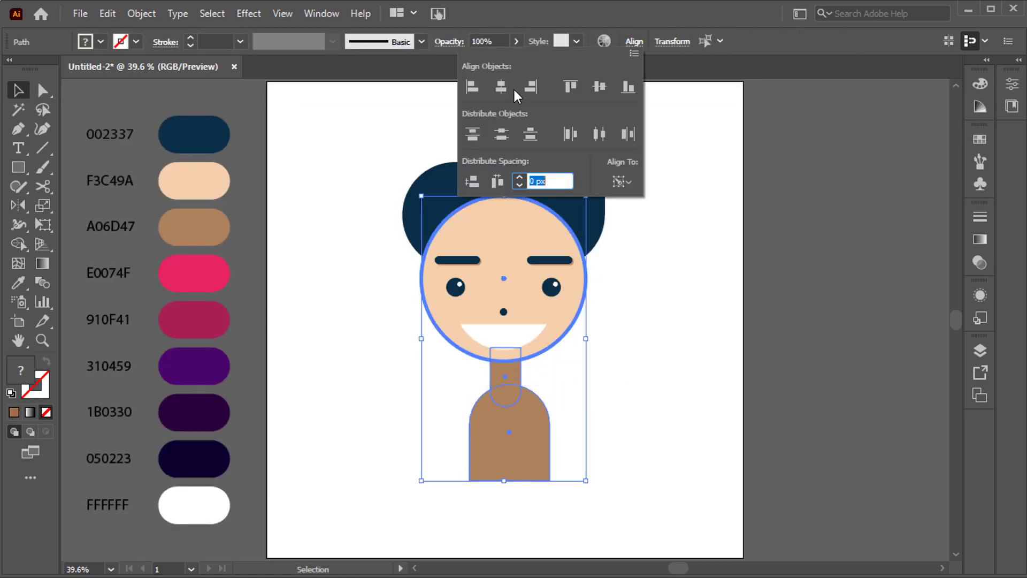
{"action": "left_click", "coordinate": [501, 87]}
{"action": "left_click", "coordinate": [538, 463]}
Fill the body with pink E0074F and send it behind the neck.
{"action": "key", "text": "i"}
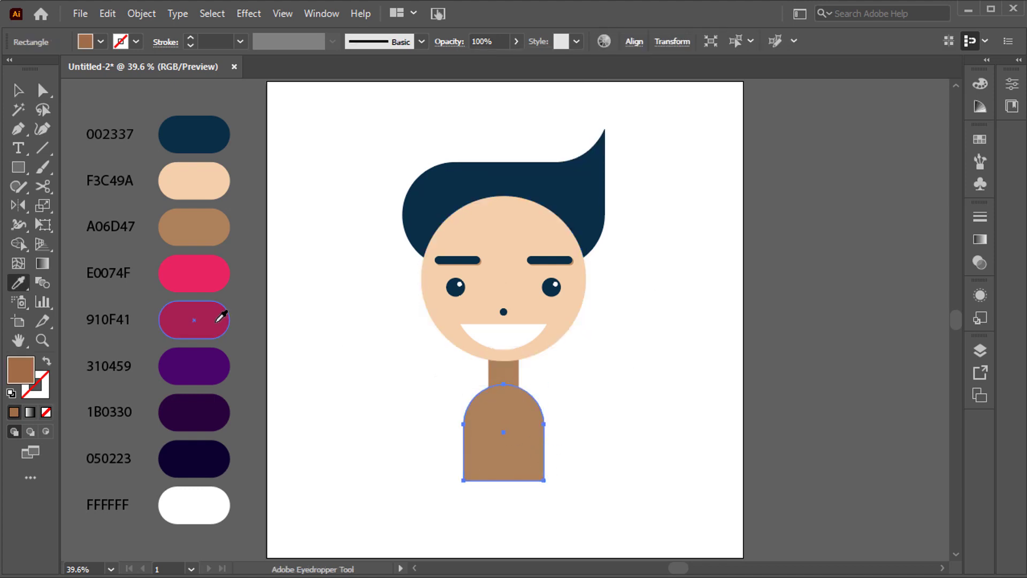
{"action": "left_click", "coordinate": [211, 283]}
{"action": "key", "text": "v"}
{"action": "right_click", "coordinate": [480, 437]}
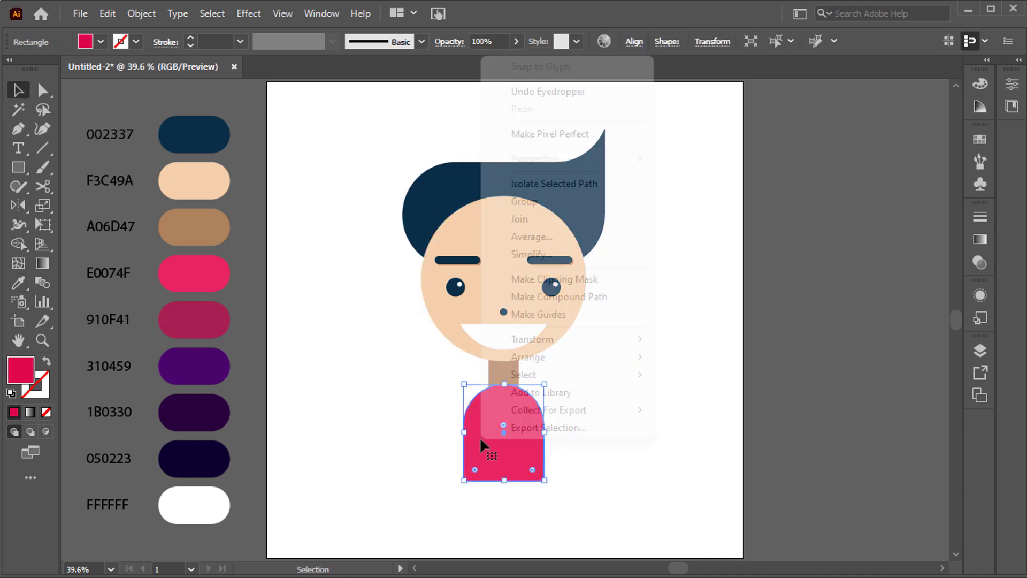
{"action": "left_click", "coordinate": [674, 415]}
{"action": "left_click", "coordinate": [622, 415]}
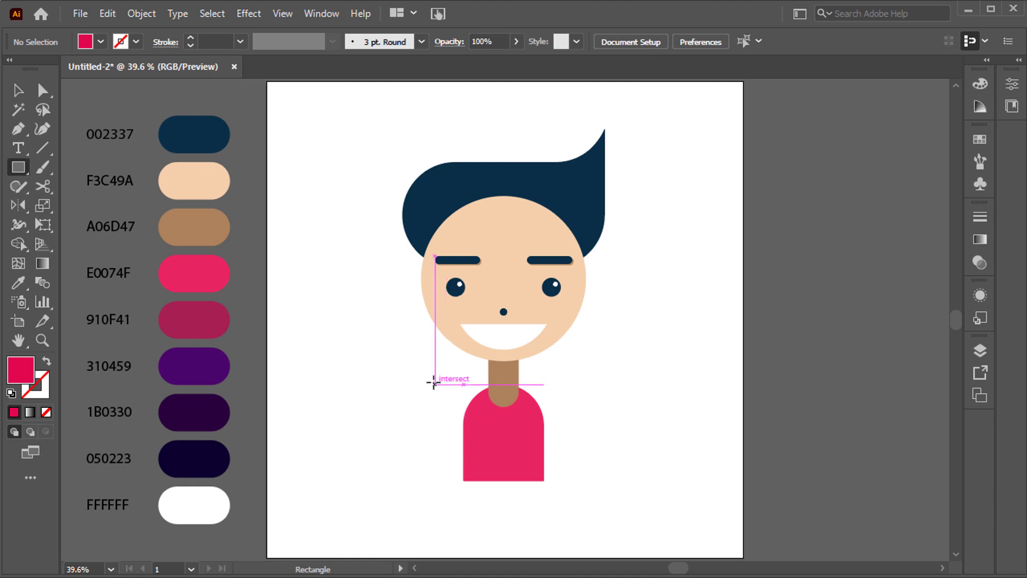
Draw a wide shoulder rectangle with rounded, dome-shaped top corners and send it behind the neck and body.
{"action": "left_click_drag", "start_coordinate": [434, 384], "coordinate": [565, 431]}
{"action": "key", "text": "ctrl"}
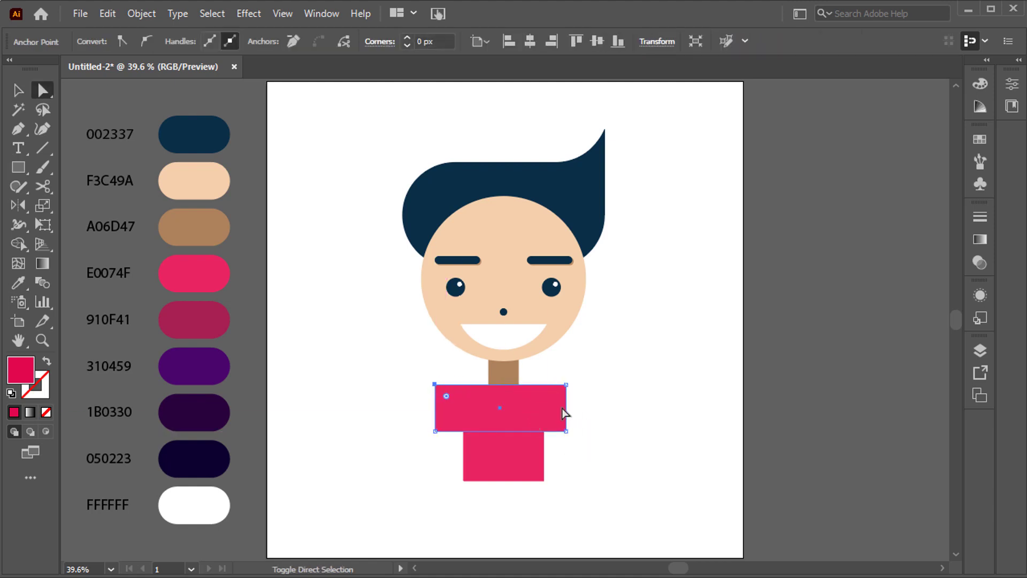
{"action": "left_click_drag", "start_coordinate": [554, 396], "coordinate": [509, 452]}
{"action": "right_click", "coordinate": [512, 416]}
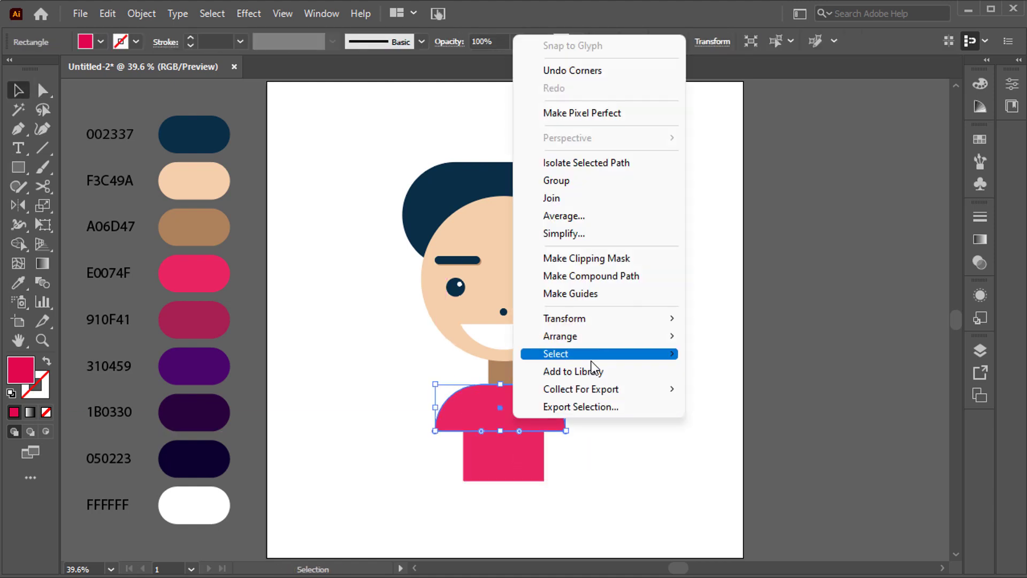
{"action": "left_click", "coordinate": [729, 389]}
Fill the dome with crimson 910F41 and centre it horizontally on the shirt body.
{"action": "key", "text": "i"}
{"action": "left_click", "coordinate": [203, 319]}
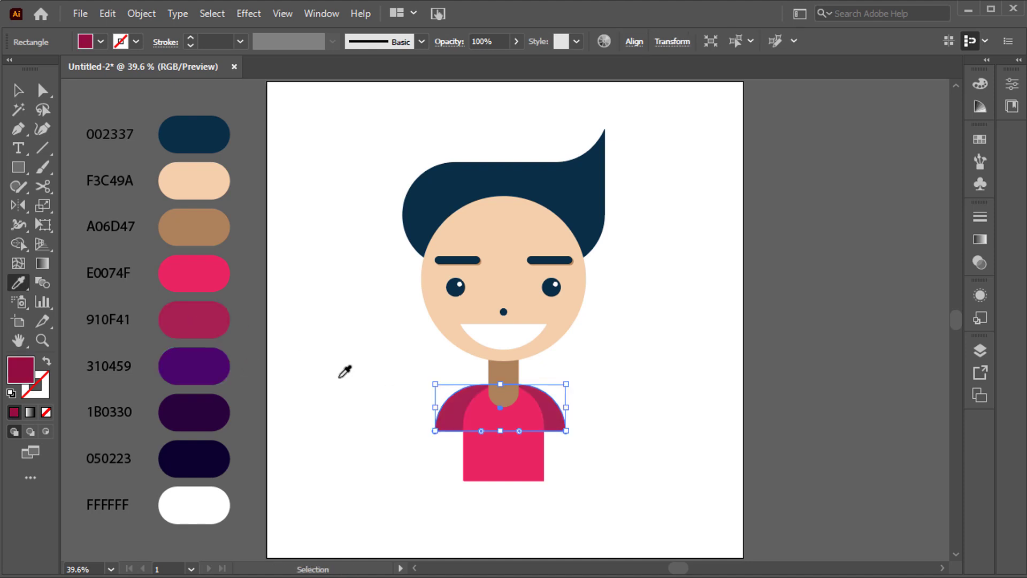
{"action": "key", "text": "v"}
{"action": "left_click_drag", "start_coordinate": [434, 420], "coordinate": [486, 465]}
{"action": "left_click", "coordinate": [633, 41]}
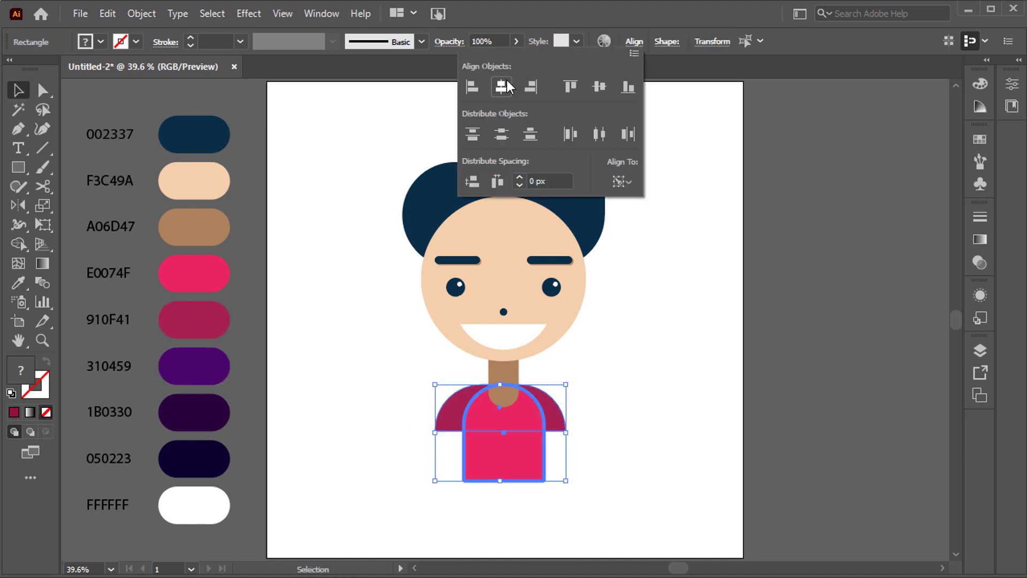
{"action": "left_click", "coordinate": [499, 85]}
{"action": "left_click", "coordinate": [638, 339]}
Move the whole character higher up the artboard.
{"action": "scroll", "coordinate": [558, 441], "scroll_direction": "up", "scroll_amount": 5}
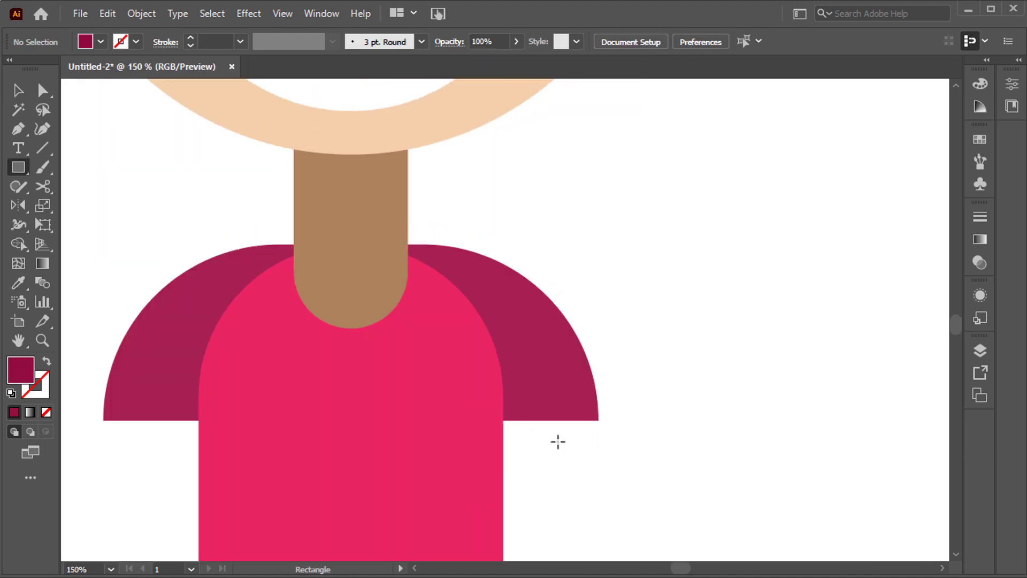
{"action": "scroll", "coordinate": [558, 440], "scroll_direction": "down", "scroll_amount": 3}
{"action": "key", "text": "ctrl+0"}
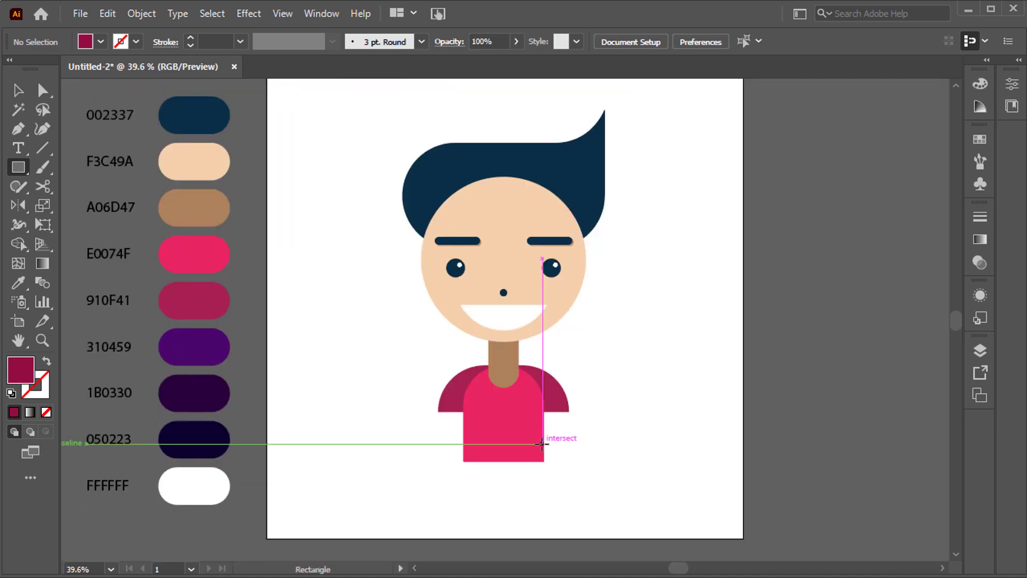
{"action": "key", "text": "v"}
{"action": "mouse_move", "coordinate": [379, 145]}
{"action": "left_mouse_down"}
{"action": "mouse_move", "coordinate": [531, 465]}
{"action": "mouse_move", "coordinate": [527, 417]}
{"action": "left_mouse_up"}
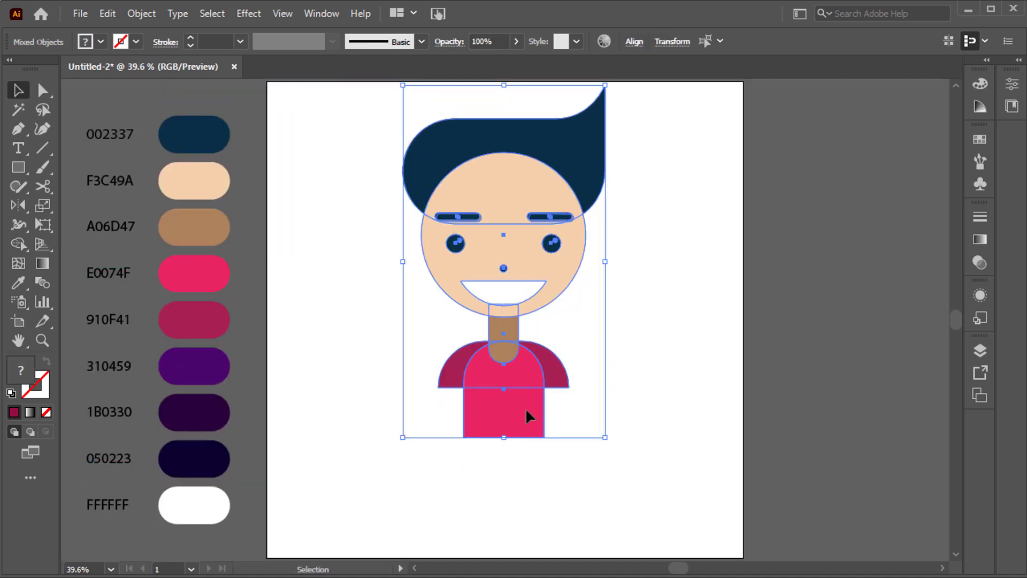
{"action": "left_click", "coordinate": [647, 371]}
Draw a thin dark navy waistband along the shirt's bottom edge.
{"action": "key", "text": "m"}
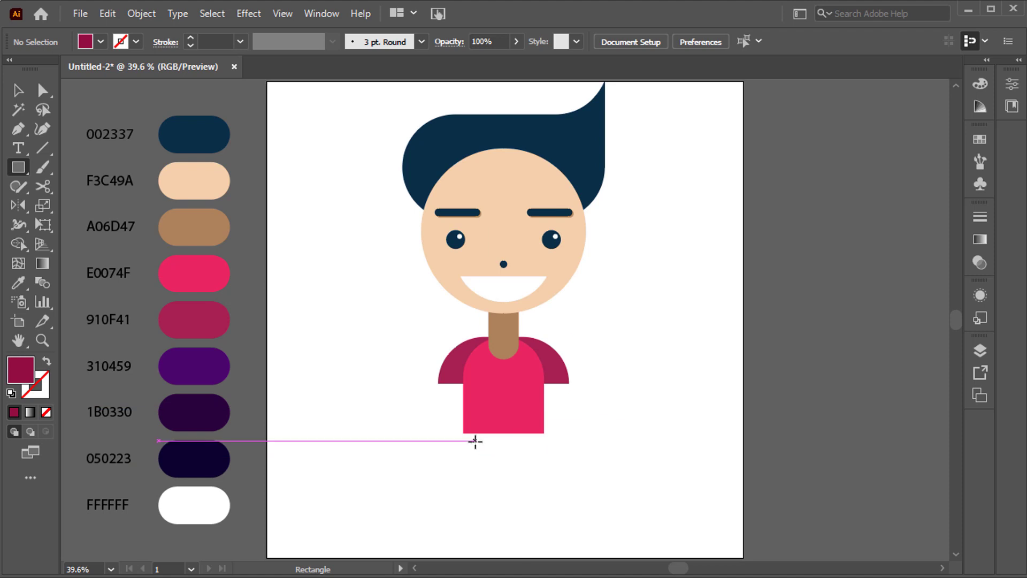
{"action": "scroll", "coordinate": [463, 432], "scroll_direction": "up", "scroll_amount": 3}
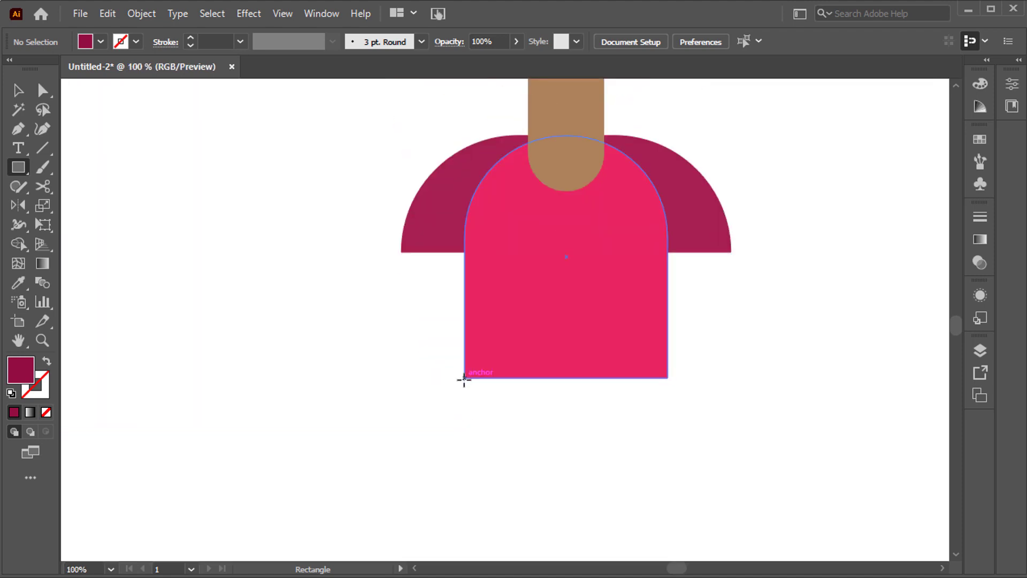
{"action": "left_click_drag", "start_coordinate": [464, 377], "coordinate": [667, 390]}
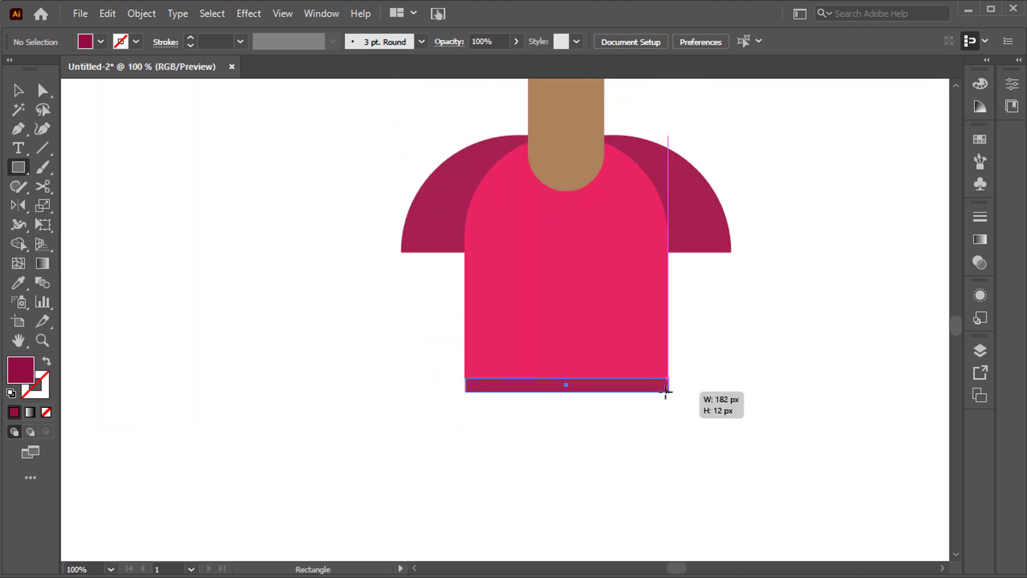
{"action": "key", "text": "ctrl+0"}
{"action": "key", "text": "i"}
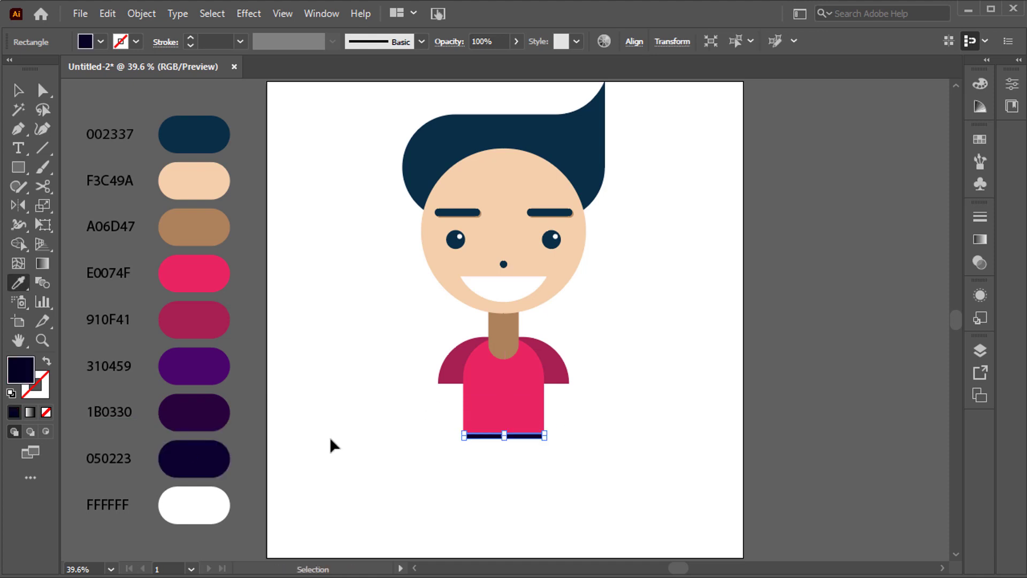
{"action": "key", "text": "v"}
{"action": "left_click", "coordinate": [331, 446]}
Copy the band downward into taller shorts with rounded bottom corners, filled purple 310459.
{"action": "scroll", "coordinate": [504, 442], "scroll_direction": "up", "scroll_amount": 3}
{"action": "scroll", "coordinate": [522, 337], "scroll_direction": "up", "scroll_amount": 3}
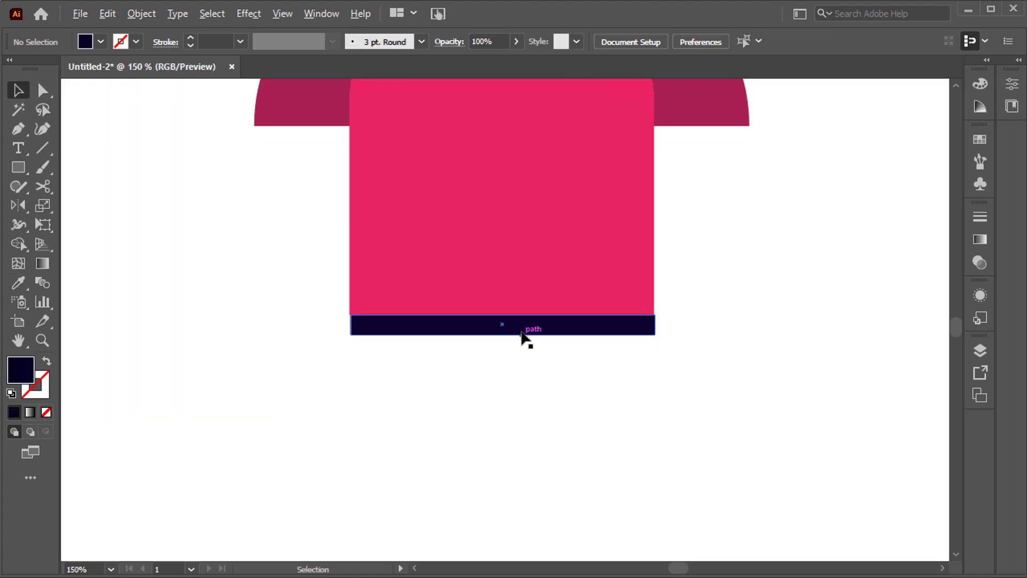
{"action": "left_click_drag", "start_coordinate": [523, 337], "coordinate": [511, 416]}
{"action": "scroll", "coordinate": [513, 356], "scroll_direction": "down", "scroll_amount": 3}
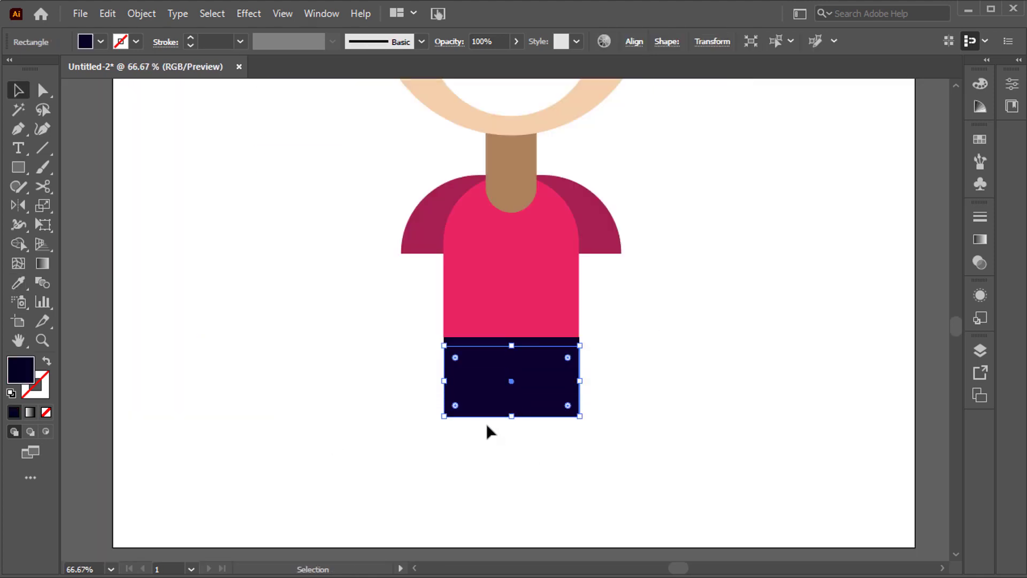
{"action": "key", "text": "a"}
{"action": "left_click_drag", "start_coordinate": [422, 401], "coordinate": [600, 448]}
{"action": "left_click_drag", "start_coordinate": [570, 407], "coordinate": [540, 383]}
{"action": "key", "text": "ctrl+0"}
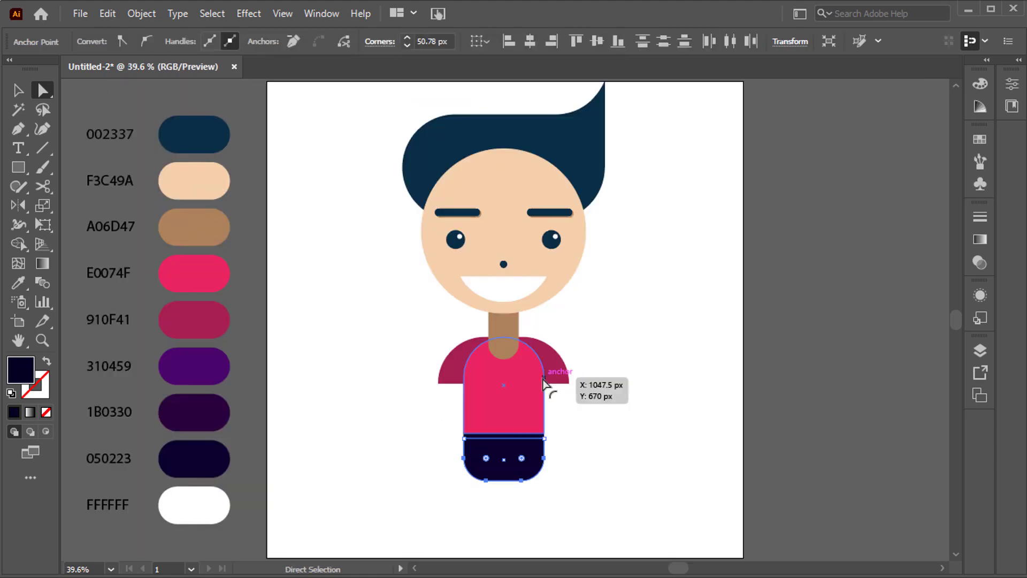
{"action": "key", "text": "i"}
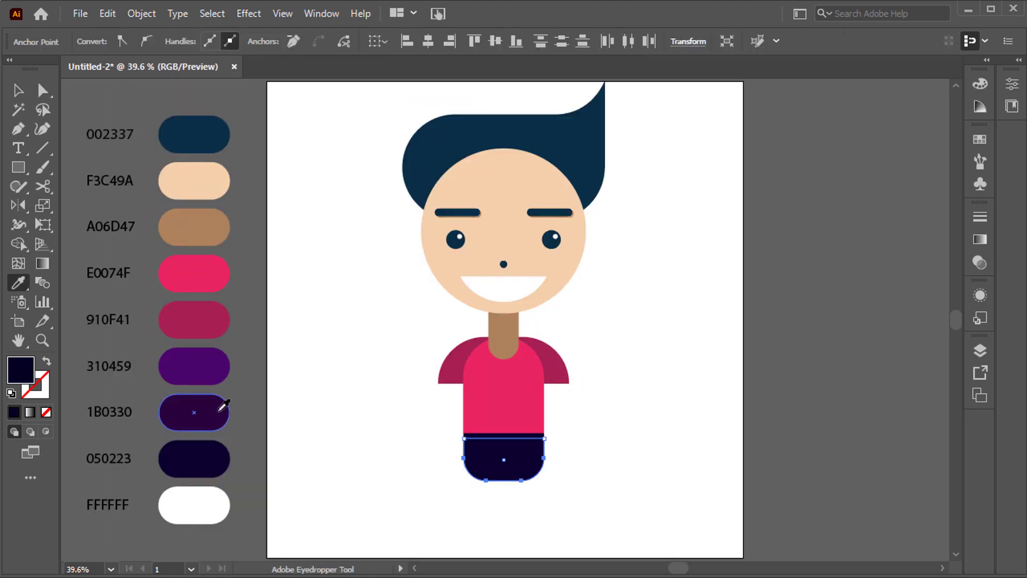
{"action": "left_click", "coordinate": [221, 382]}
{"action": "left_click", "coordinate": [377, 425], "text": "ctrl"}
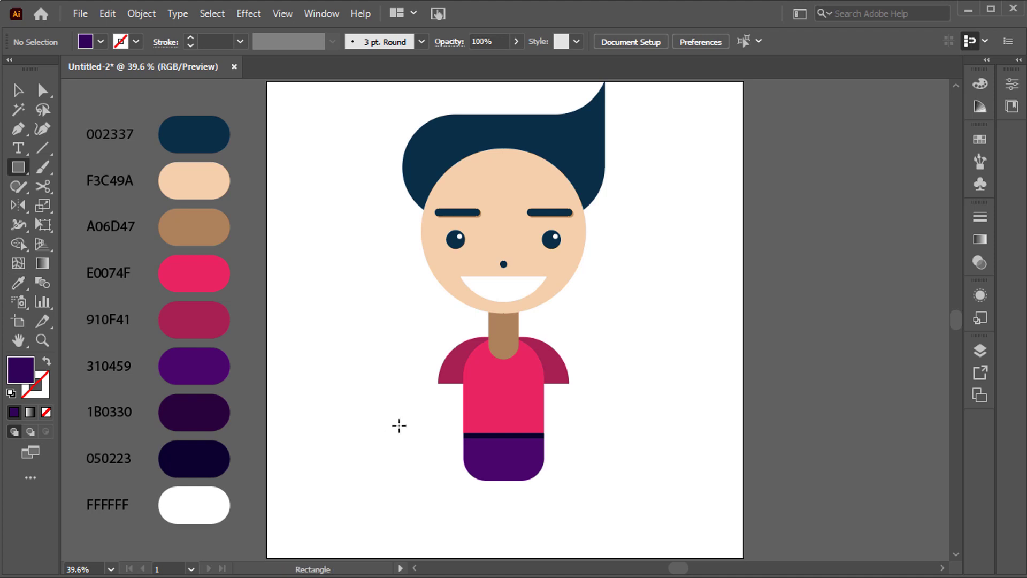
Draw a narrow peach arm below the right sleeve with a round hand at its end.
{"action": "scroll", "coordinate": [558, 405], "scroll_direction": "up", "scroll_amount": 4, "text": "alt"}
{"action": "left_click_drag", "start_coordinate": [535, 326], "coordinate": [568, 521]}
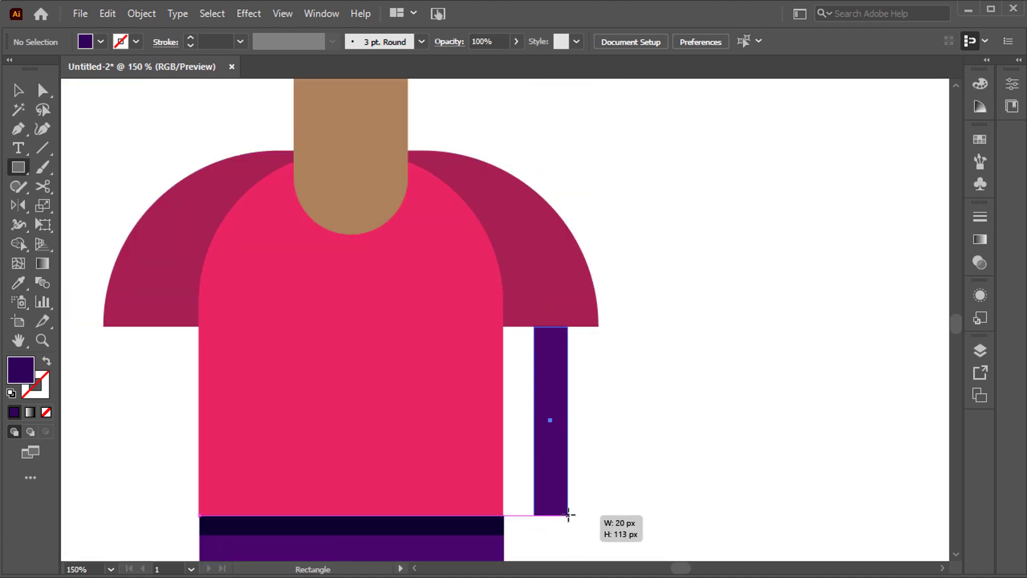
{"action": "key", "text": "i"}
{"action": "key", "text": "ctrl+0"}
{"action": "left_click", "coordinate": [520, 279]}
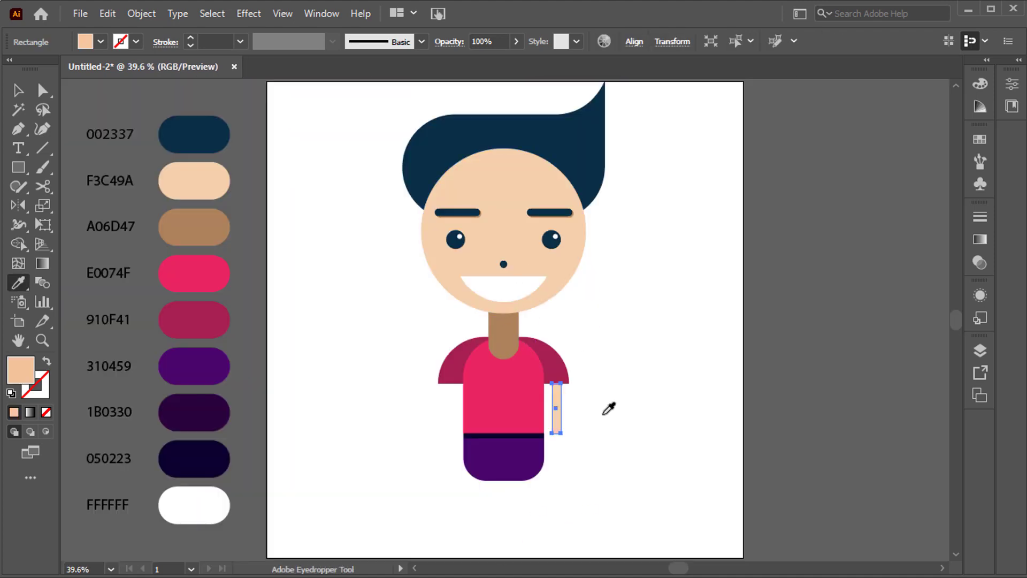
{"action": "key", "text": "l"}
{"action": "scroll", "coordinate": [554, 433], "scroll_direction": "up", "scroll_amount": 4}
{"action": "left_click_drag", "start_coordinate": [557, 430], "coordinate": [617, 438]}
{"action": "key", "text": "v"}
Select the shirt and shorts shapes and adjust them with the alignment options.
{"action": "left_click", "coordinate": [482, 432]}
{"action": "scroll", "coordinate": [481, 433], "scroll_direction": "left", "scroll_amount": 1}
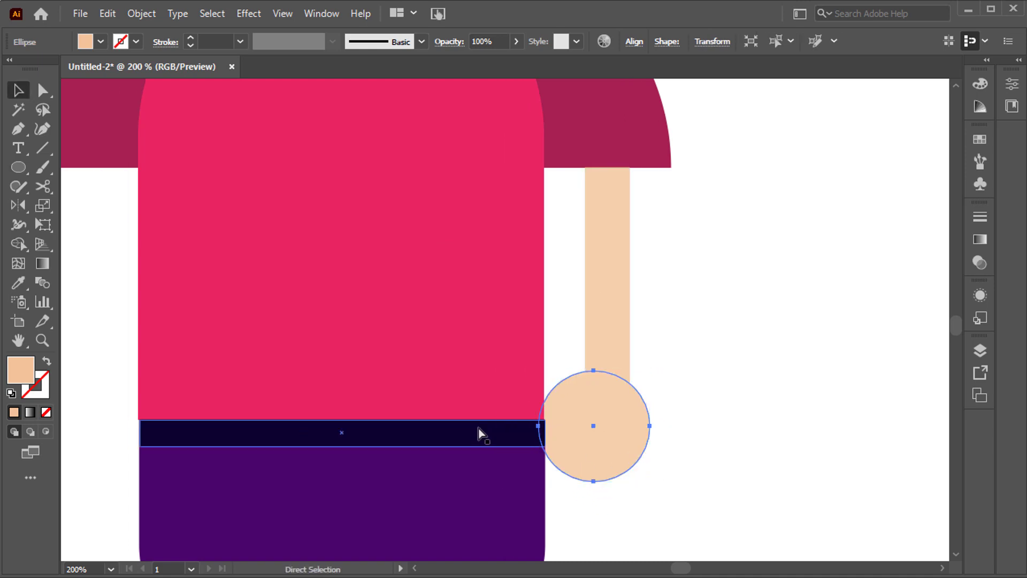
{"action": "scroll", "coordinate": [202, 409], "scroll_direction": "left", "scroll_amount": 3}
{"action": "left_click", "coordinate": [634, 41]}
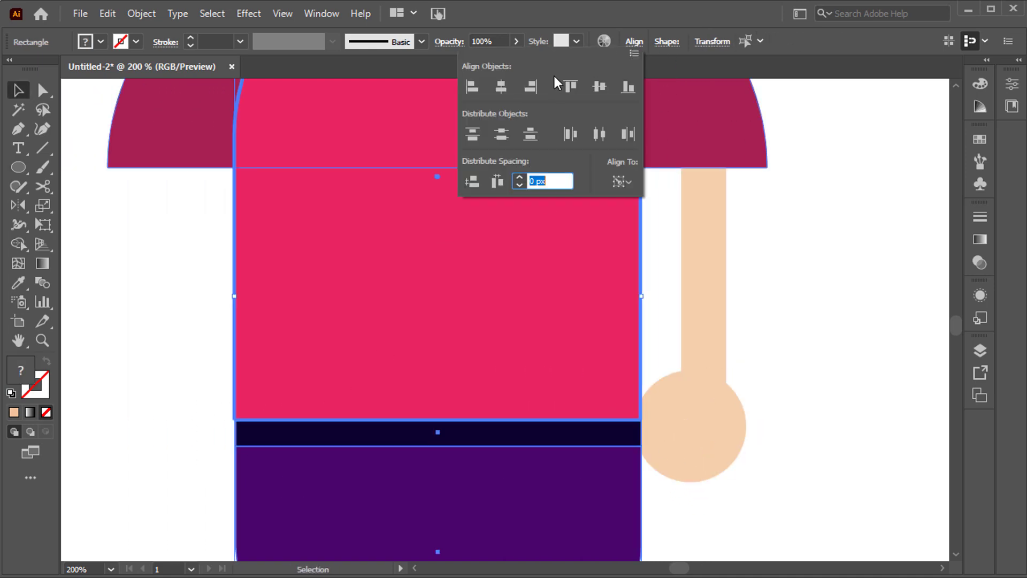
{"action": "left_click", "coordinate": [811, 325]}
{"action": "key", "text": "ctrl+0"}
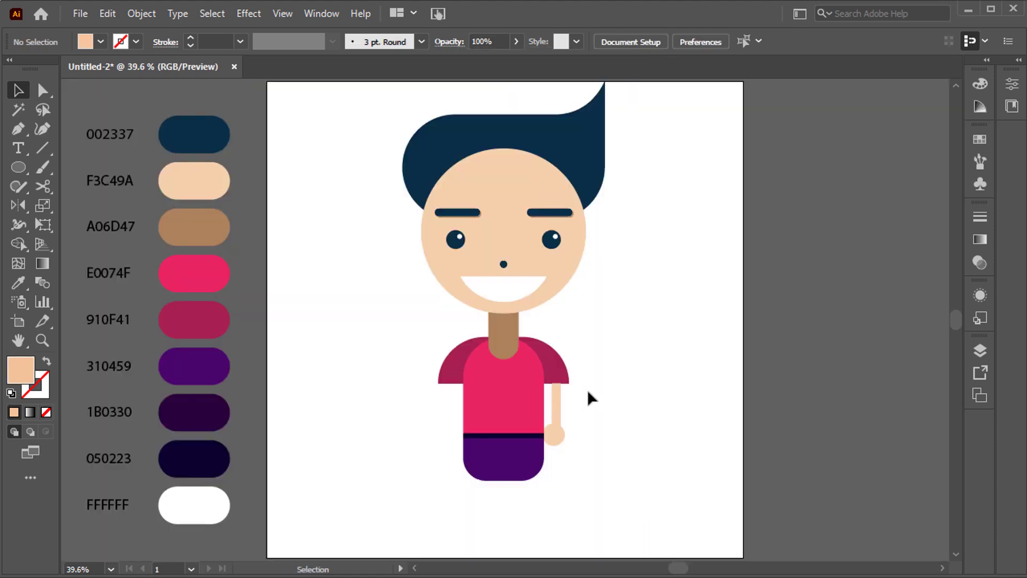
Group the arm and hand, then make a mirrored copy for the other side.
{"action": "right_click", "coordinate": [554, 441]}
{"action": "left_click", "coordinate": [630, 209]}
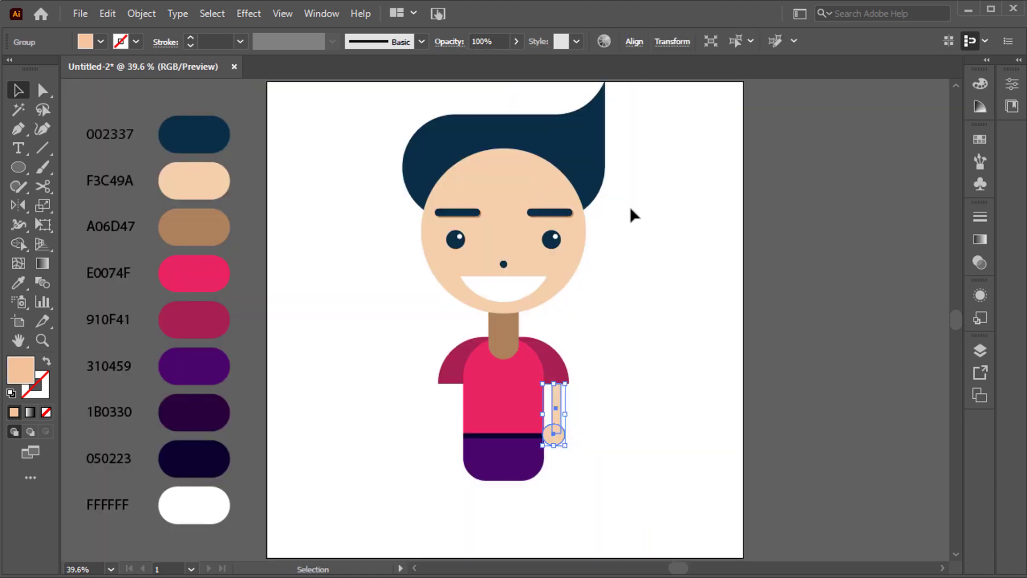
{"action": "left_click", "coordinate": [505, 389], "text": "alt"}
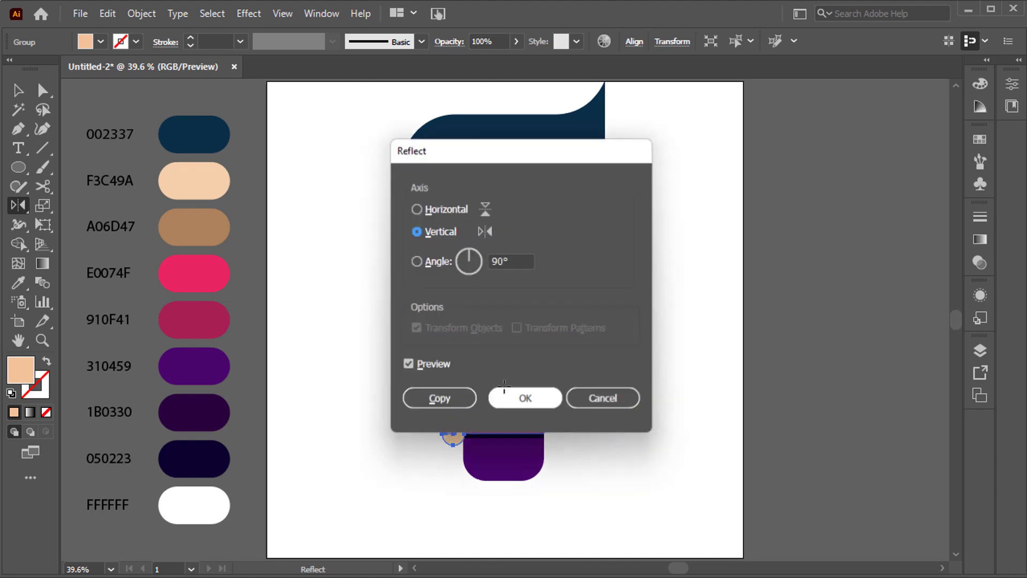
{"action": "left_click", "coordinate": [435, 396]}
{"action": "key", "text": "v"}
{"action": "left_click", "coordinate": [583, 438]}
Send both arms behind the pink shirt.
{"action": "scroll", "coordinate": [563, 440], "scroll_direction": "up", "scroll_amount": 2}
{"action": "scroll", "coordinate": [562, 444], "scroll_direction": "up", "scroll_amount": 2}
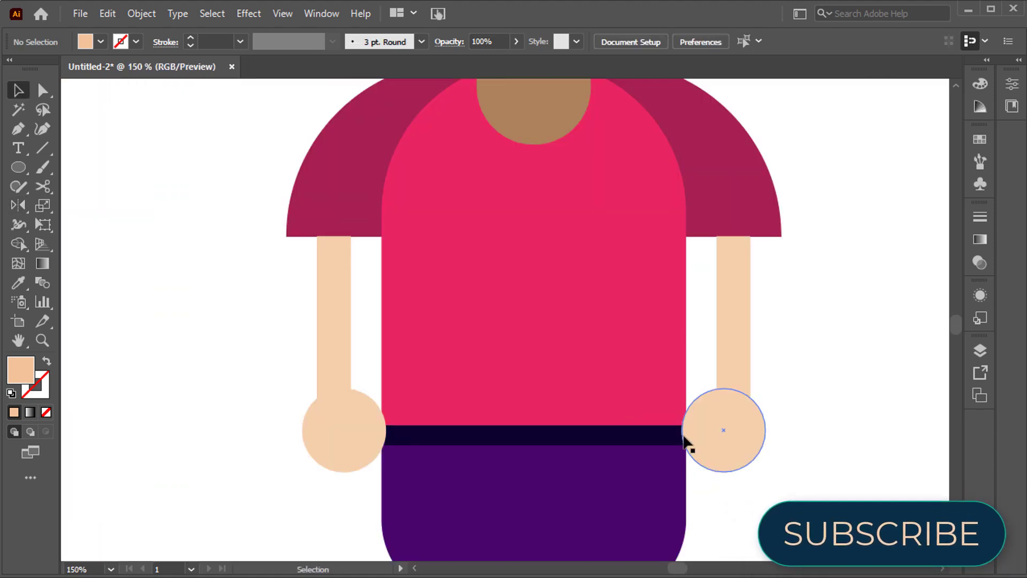
{"action": "left_click", "coordinate": [688, 442]}
{"action": "left_click", "coordinate": [360, 415], "text": "shift"}
{"action": "right_click", "coordinate": [359, 412]}
{"action": "left_click", "coordinate": [572, 380]}
{"action": "left_click", "coordinate": [801, 392]}
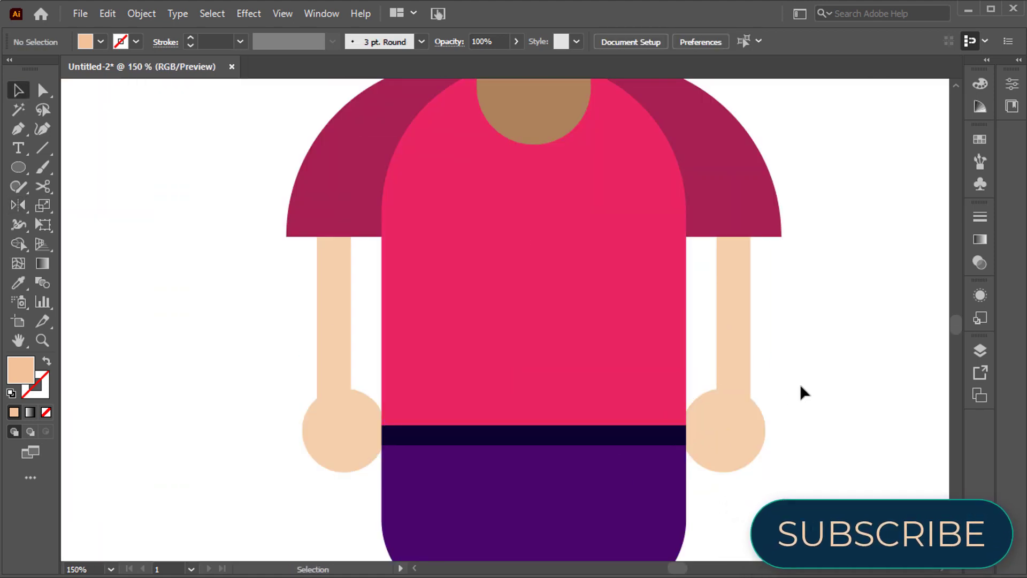
{"action": "key", "text": "ctrl+0"}
Draw a thin dark purple 1B0330 leg below the shorts and duplicate it.
{"action": "key", "text": "m"}
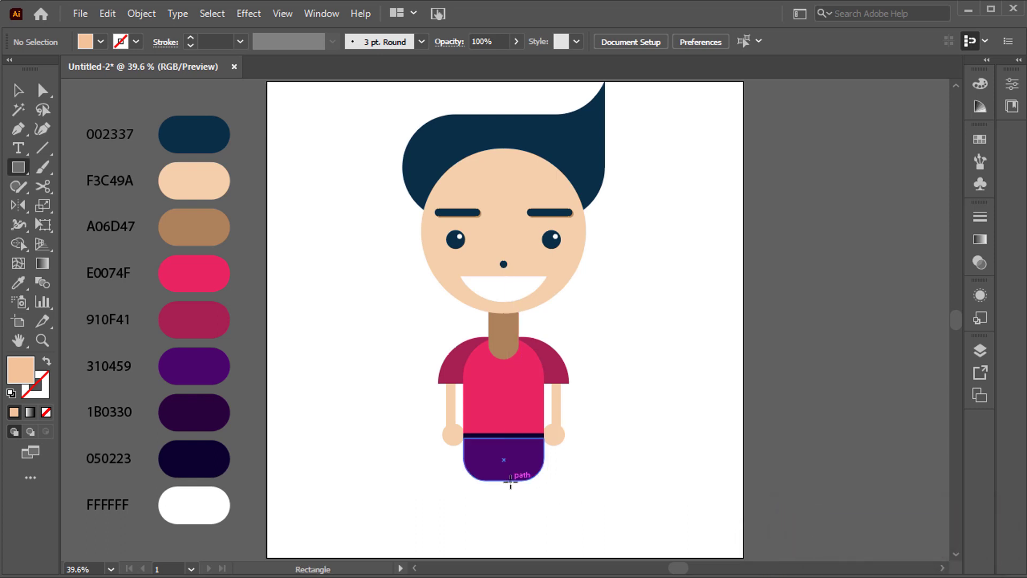
{"action": "left_click_drag", "start_coordinate": [509, 480], "coordinate": [519, 537]}
{"action": "key", "text": "i"}
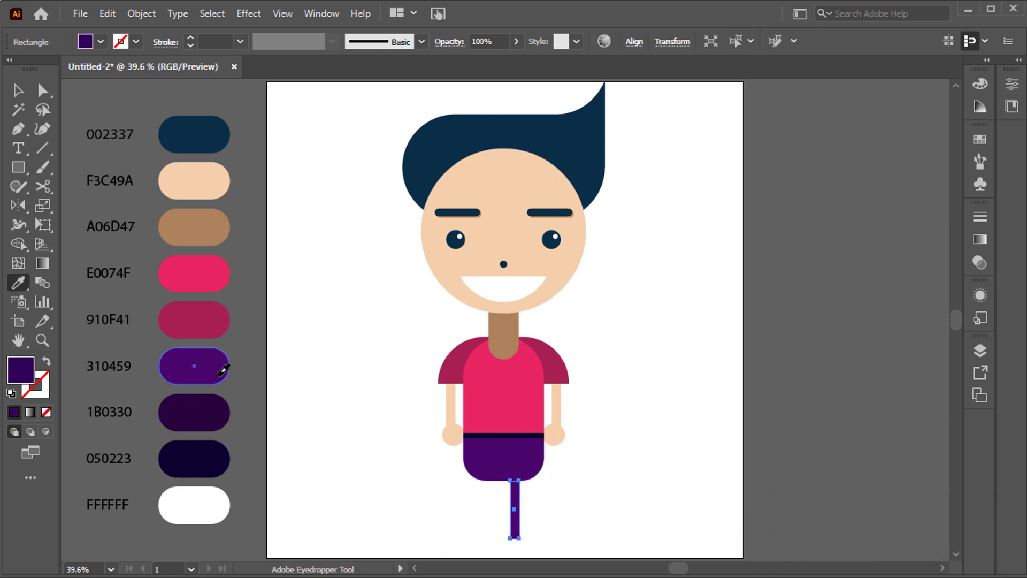
{"action": "left_click", "coordinate": [215, 400]}
{"action": "key", "text": "v"}
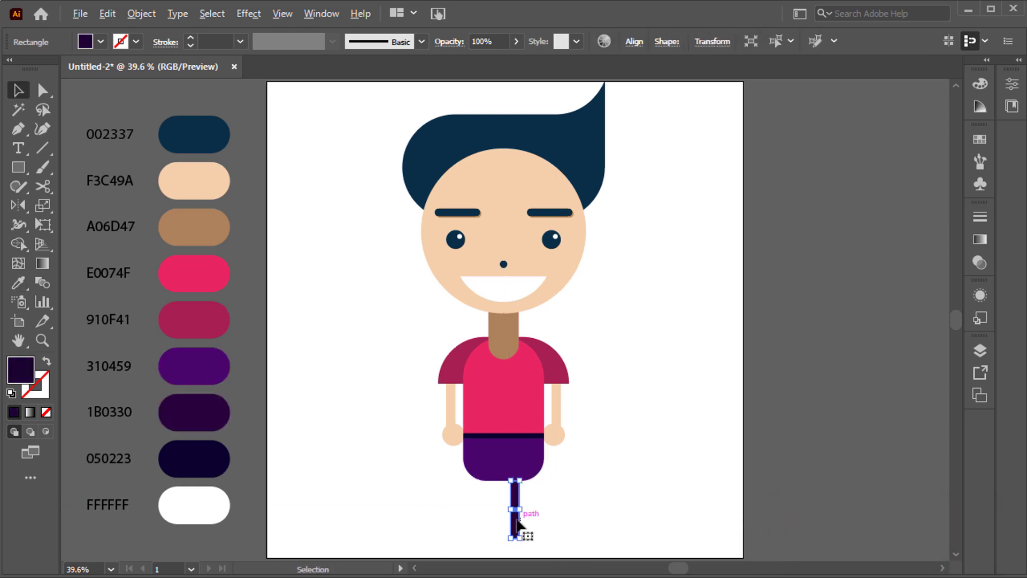
{"action": "mouse_move", "coordinate": [517, 523]}
{"action": "left_mouse_down"}
{"action": "mouse_move", "coordinate": [483, 523]}
{"action": "mouse_move", "coordinate": [522, 527]}
{"action": "left_mouse_up"}
Group the two legs and centre them horizontally under the shorts.
{"action": "right_click", "coordinate": [518, 518]}
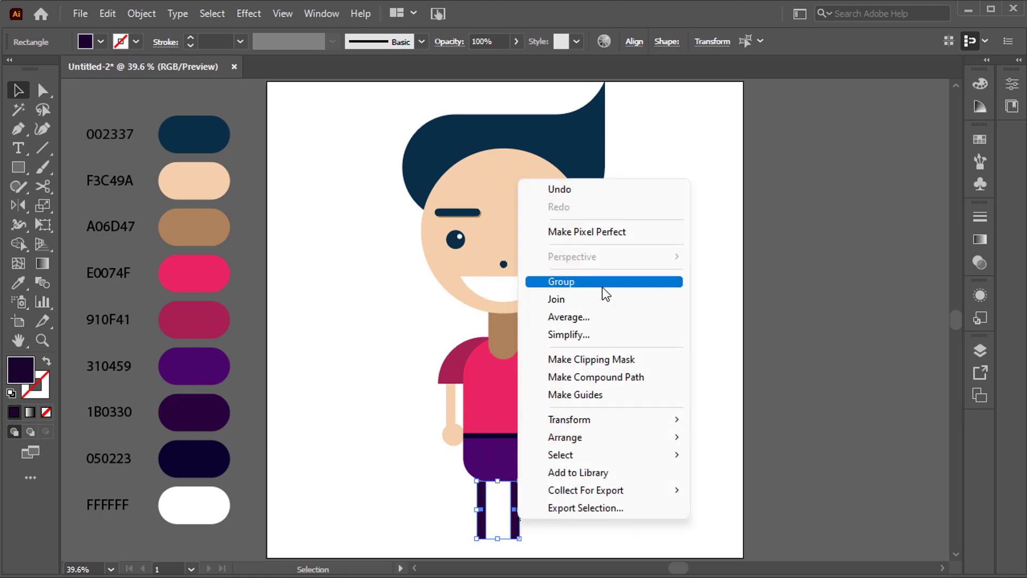
{"action": "left_click", "coordinate": [602, 287]}
{"action": "left_click", "coordinate": [510, 466], "text": "shift"}
{"action": "left_click", "coordinate": [603, 41]}
{"action": "left_click", "coordinate": [499, 83]}
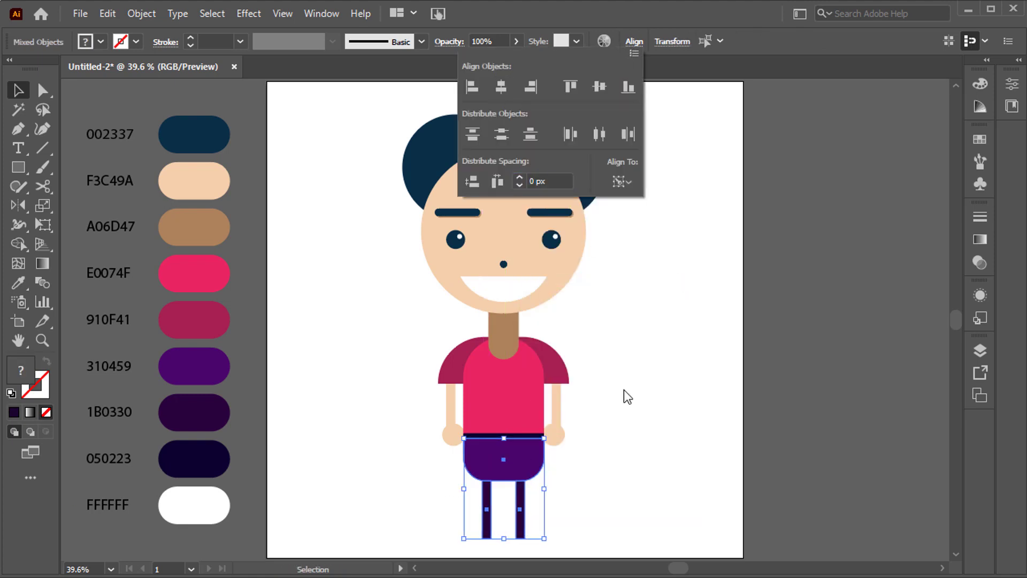
{"action": "left_click", "coordinate": [624, 389]}
Send the legs group behind the shorts.
{"action": "left_click", "coordinate": [527, 510]}
{"action": "left_click", "coordinate": [566, 496]}
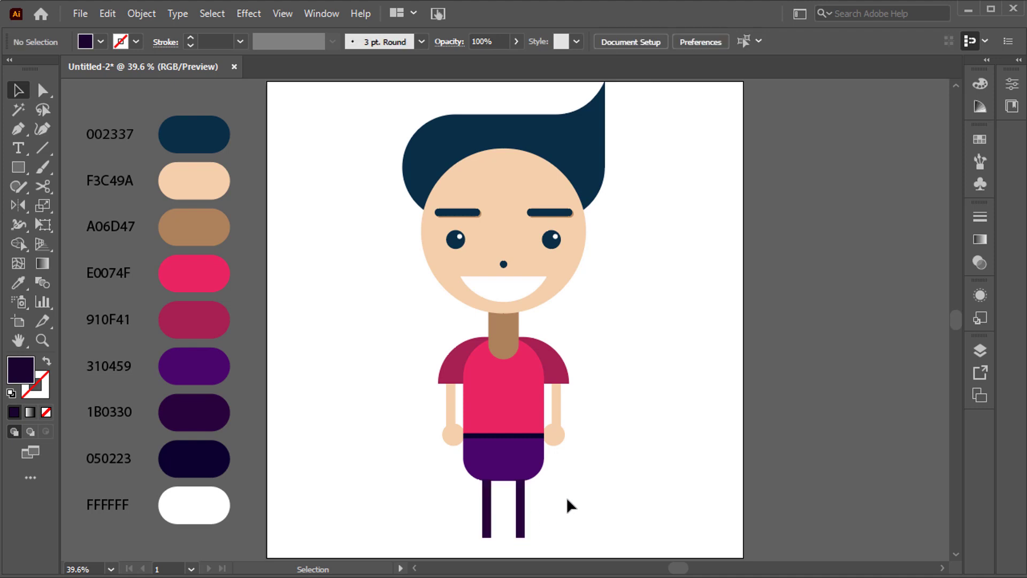
{"action": "left_click", "coordinate": [524, 511]}
{"action": "scroll", "coordinate": [525, 511], "scroll_direction": "up", "scroll_amount": 2}
{"action": "scroll", "coordinate": [524, 511], "scroll_direction": "up", "scroll_amount": 2}
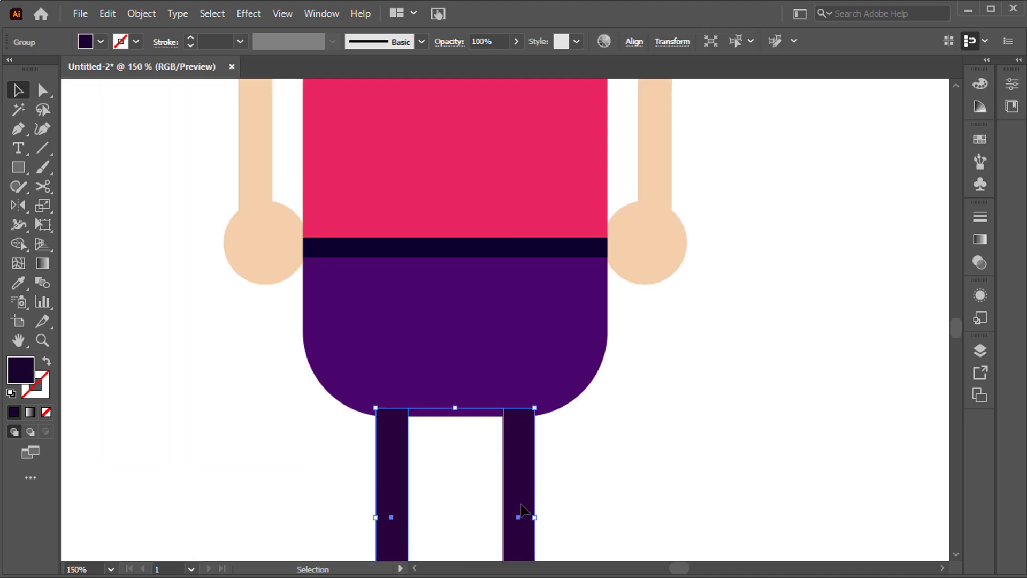
{"action": "right_click", "coordinate": [523, 510]}
{"action": "left_click", "coordinate": [719, 458]}
{"action": "key", "text": "ctrl+0"}
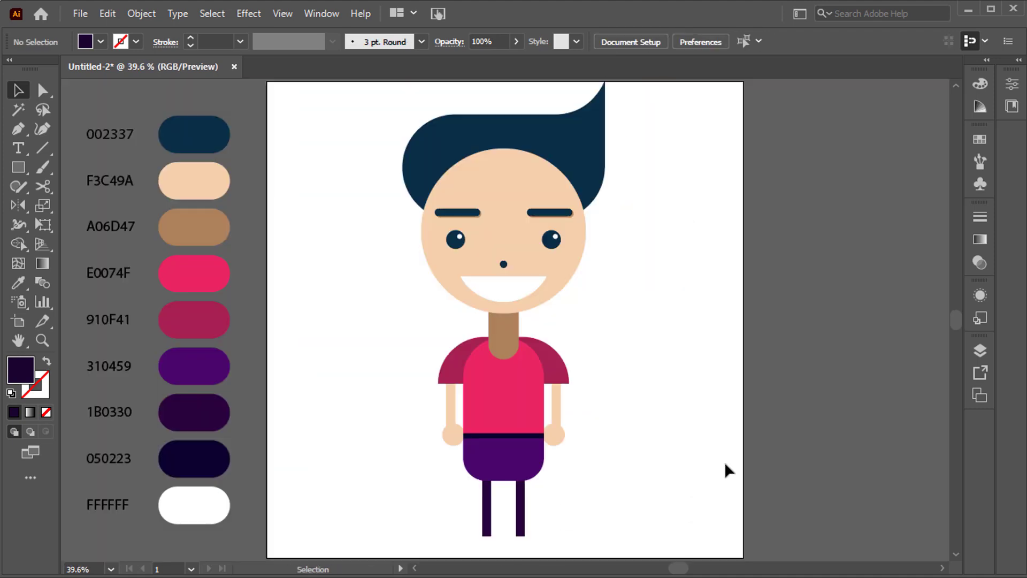
Draw a straight navy ground line beneath the feet.
{"action": "key", "text": "p"}
{"action": "left_click", "coordinate": [419, 536]}
{"action": "left_click", "coordinate": [586, 536]}
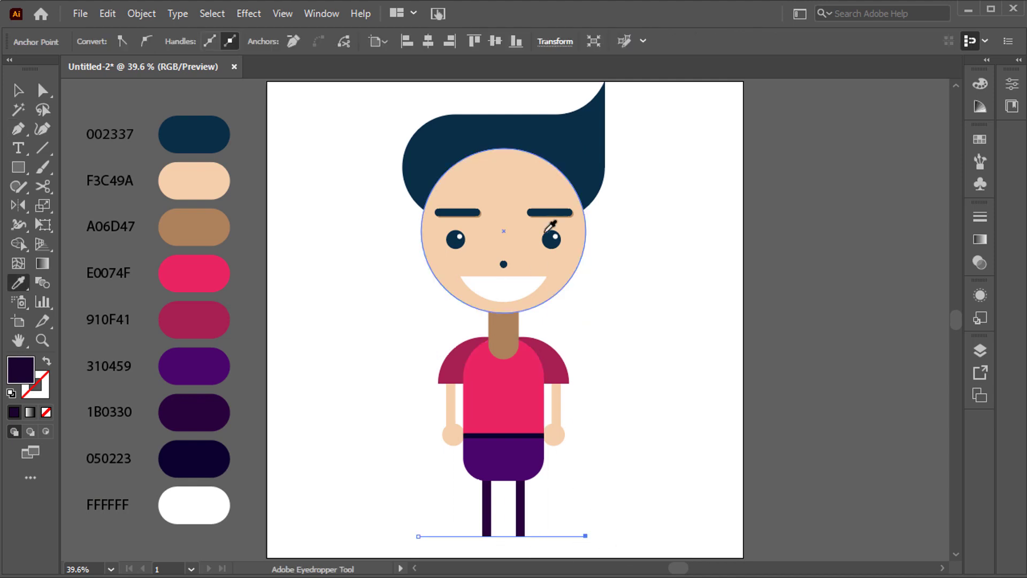
{"action": "mouse_move", "coordinate": [362, 495]}
{"action": "left_mouse_down"}
{"action": "mouse_move", "coordinate": [433, 544]}
{"action": "mouse_move", "coordinate": [591, 555]}
{"action": "left_mouse_up"}
{"action": "left_click", "coordinate": [389, 229]}
Draw a peach circular ear on the right side of the face.
{"action": "key", "text": "l"}
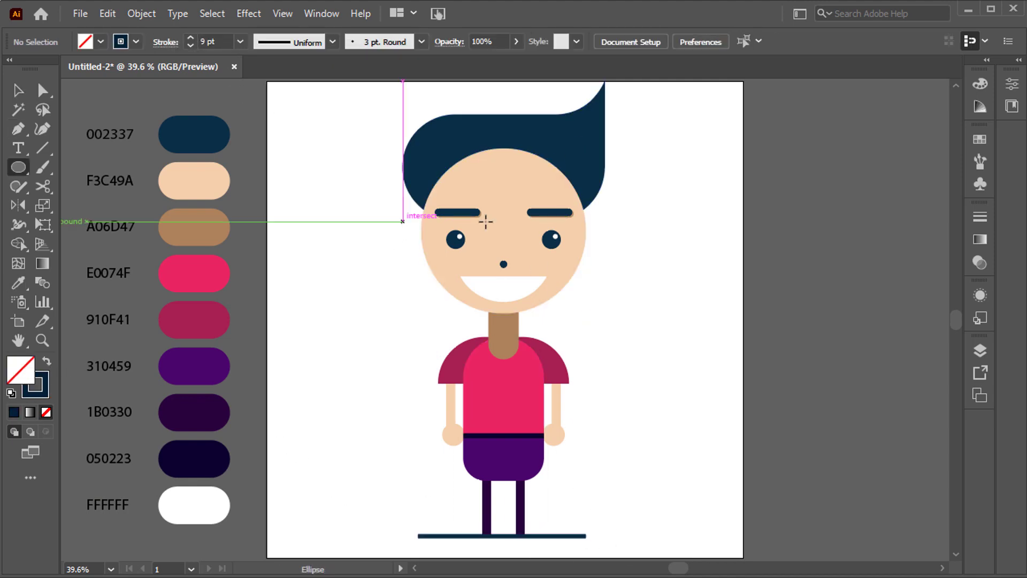
{"action": "scroll", "coordinate": [580, 239], "scroll_direction": "up", "scroll_amount": 2}
{"action": "left_click_drag", "start_coordinate": [580, 215], "coordinate": [635, 268]}
{"action": "key", "text": "i"}
{"action": "left_click", "coordinate": [558, 243]}
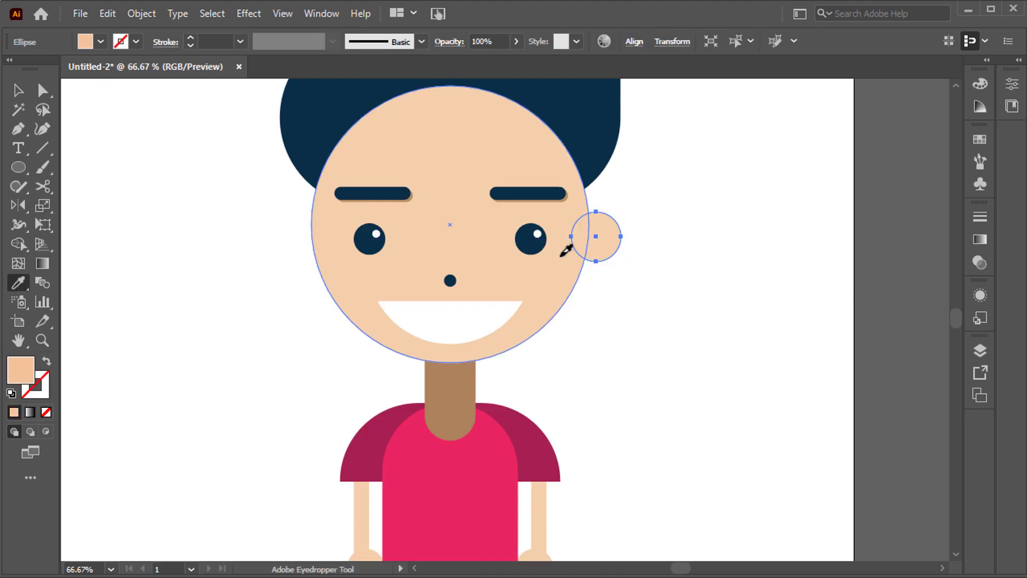
Reflect a copy of the ear across the face centre for the left side.
{"action": "key", "text": "v"}
{"action": "key", "text": "o"}
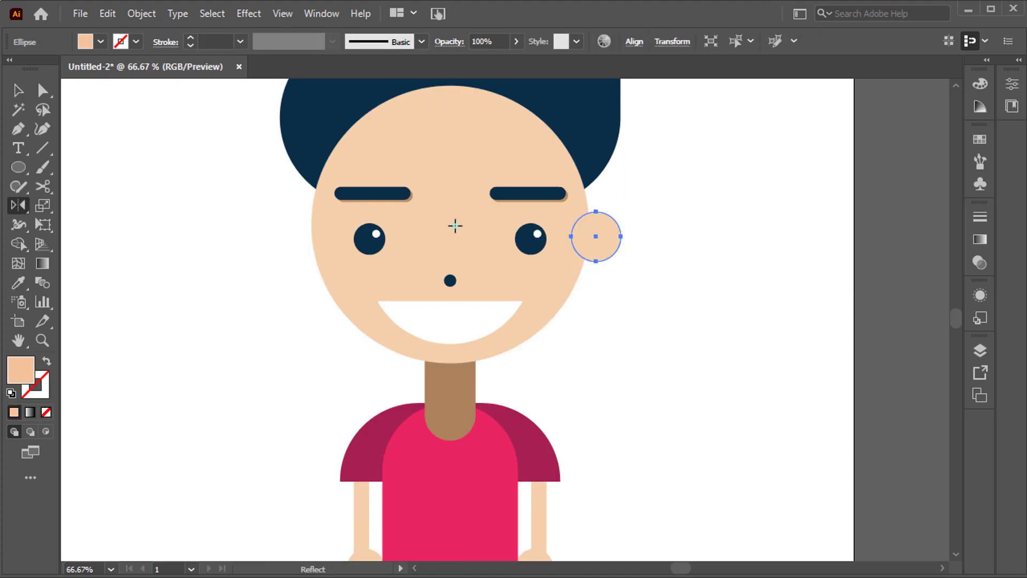
{"action": "left_click", "coordinate": [455, 225], "text": "alt"}
{"action": "left_click", "coordinate": [435, 395]}
{"action": "scroll", "coordinate": [566, 241], "scroll_direction": "down", "scroll_amount": 2}
{"action": "key", "text": "v"}
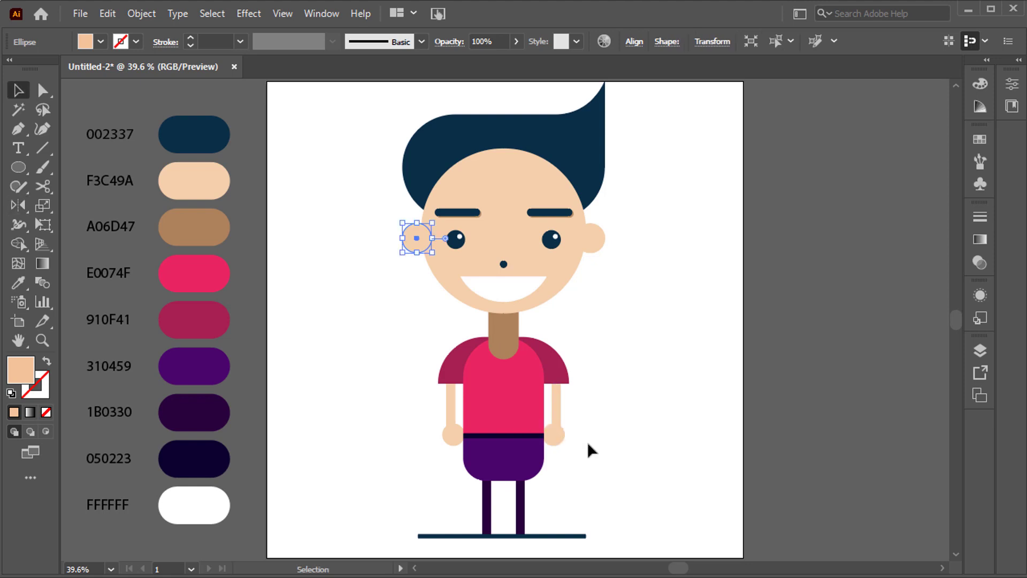
{"action": "left_click", "coordinate": [586, 441]}
Group the whole character, scale it down slightly, and centre it on the artboard.
{"action": "left_click_drag", "start_coordinate": [349, 104], "coordinate": [591, 491]}
{"action": "right_click", "coordinate": [507, 162]}
{"action": "left_click", "coordinate": [556, 291]}
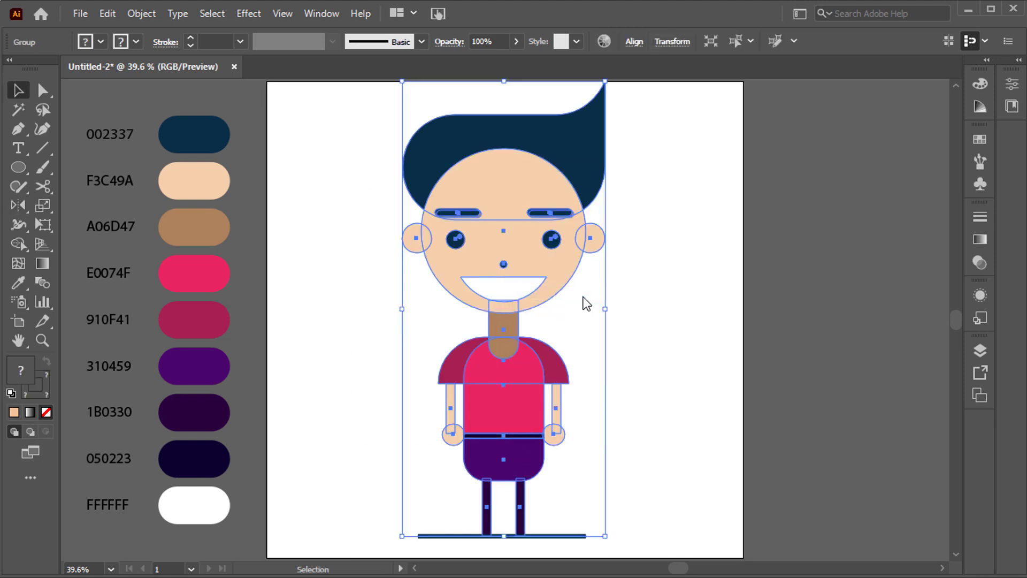
{"action": "left_click_drag", "start_coordinate": [603, 83], "coordinate": [599, 97]}
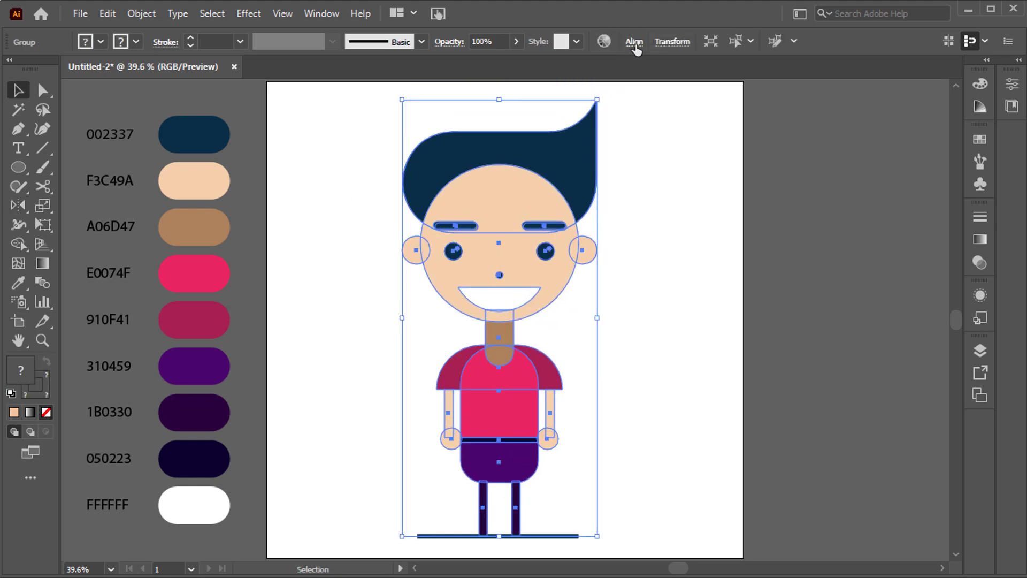
{"action": "left_click", "coordinate": [635, 49]}
{"action": "left_click", "coordinate": [500, 85]}
{"action": "left_click", "coordinate": [602, 88]}
{"action": "left_click", "coordinate": [709, 243]}
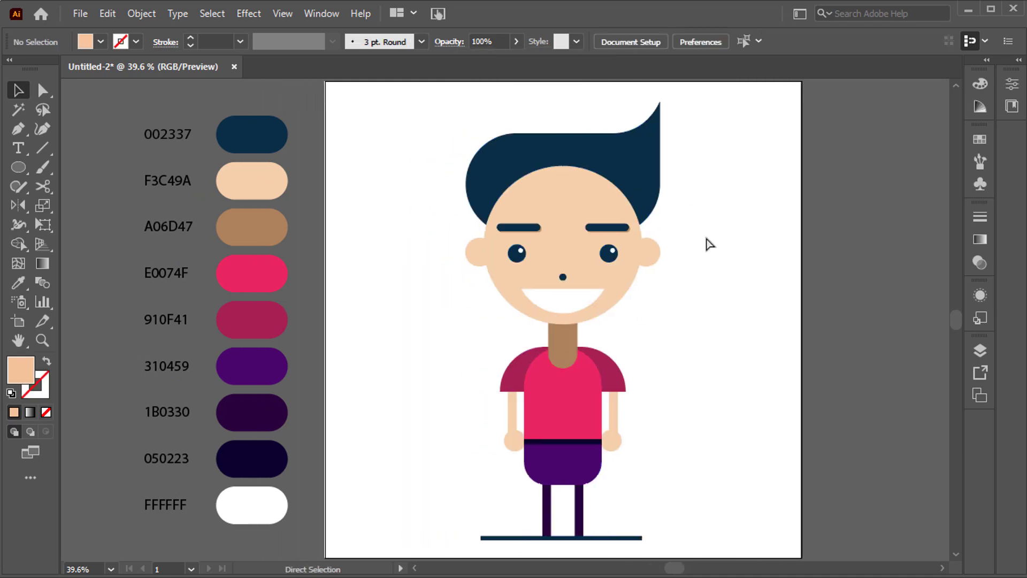
{"action": "key", "text": "m"}
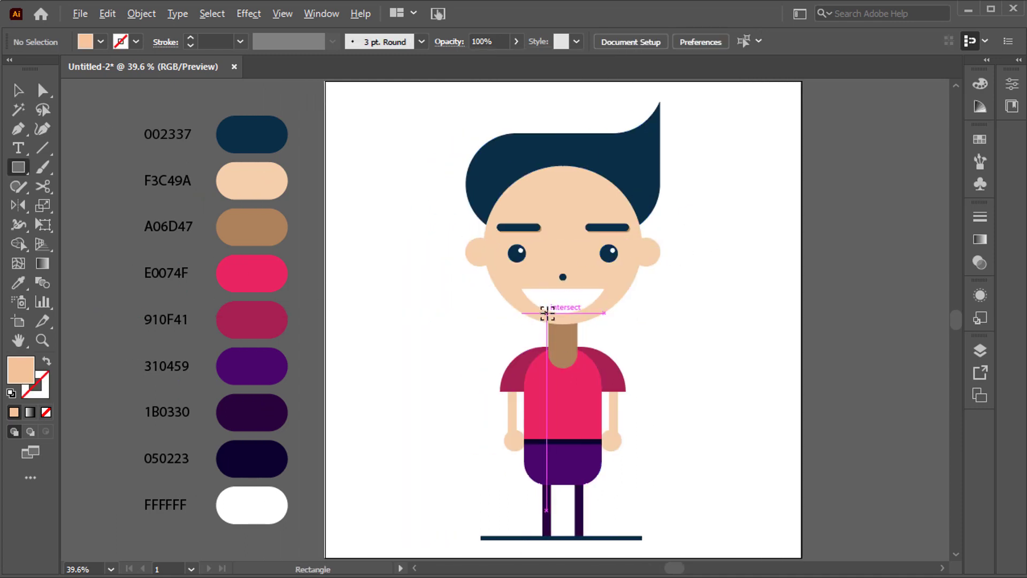
Draw an artboard-sized rectangle behind the boy and fill it with muted purple 73667C.
{"action": "left_click_drag", "start_coordinate": [326, 80], "coordinate": [801, 558]}
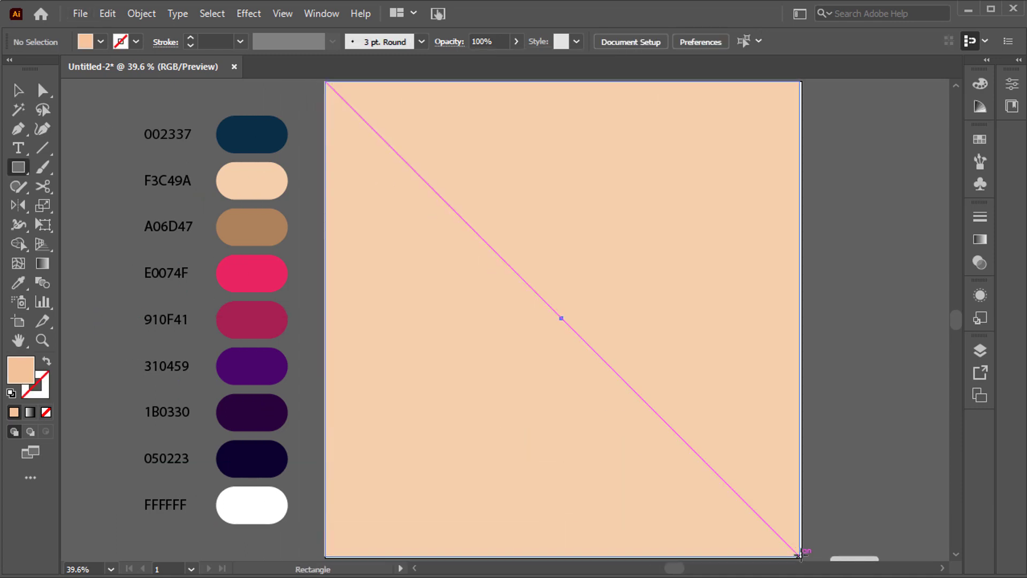
{"action": "right_click", "coordinate": [710, 429]}
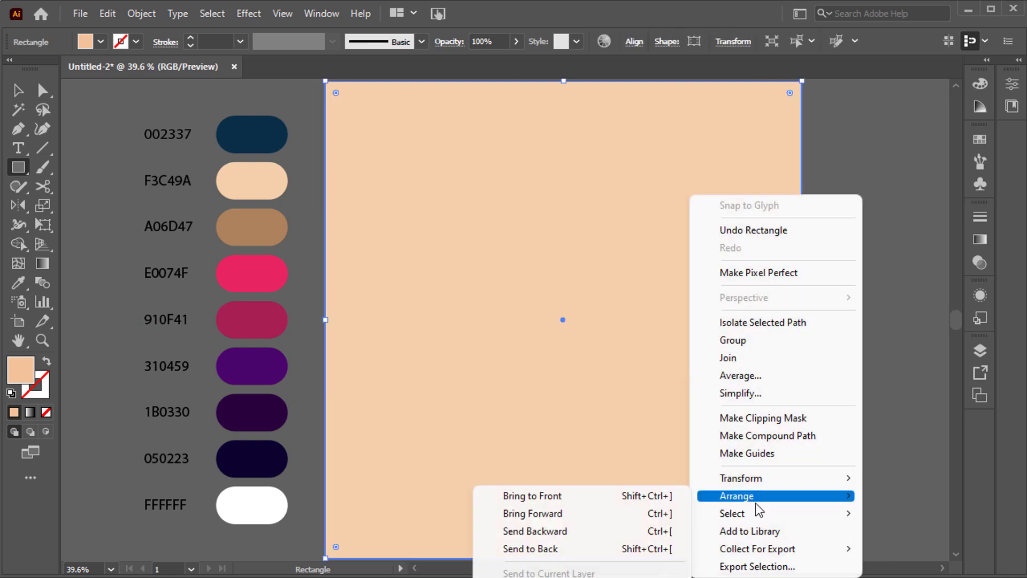
{"action": "left_click", "coordinate": [648, 550]}
{"action": "key", "text": "v"}
{"action": "double_click", "coordinate": [30, 376]}
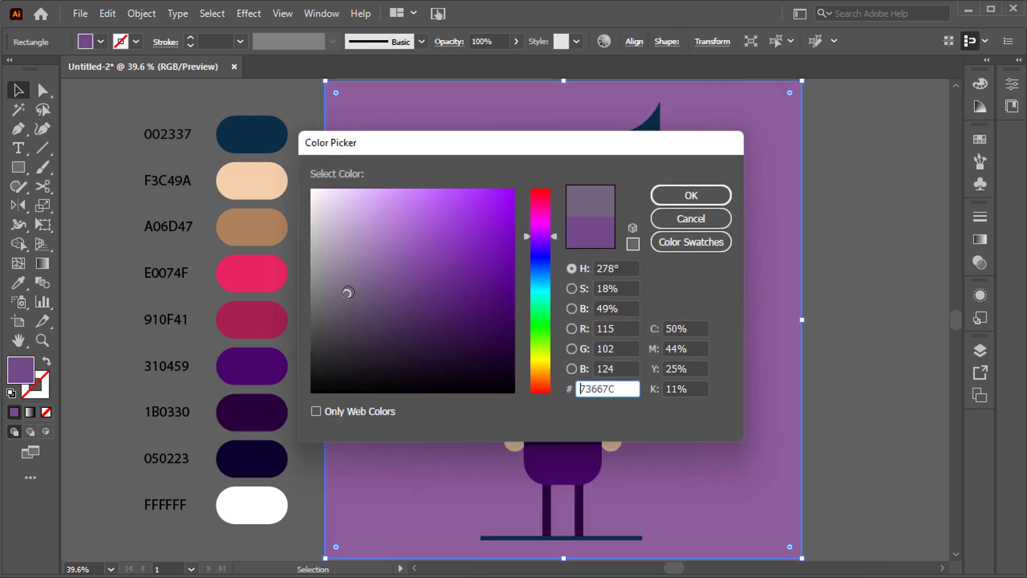
{"action": "left_click_drag", "start_coordinate": [371, 282], "coordinate": [378, 282]}
{"action": "left_click", "coordinate": [691, 195]}
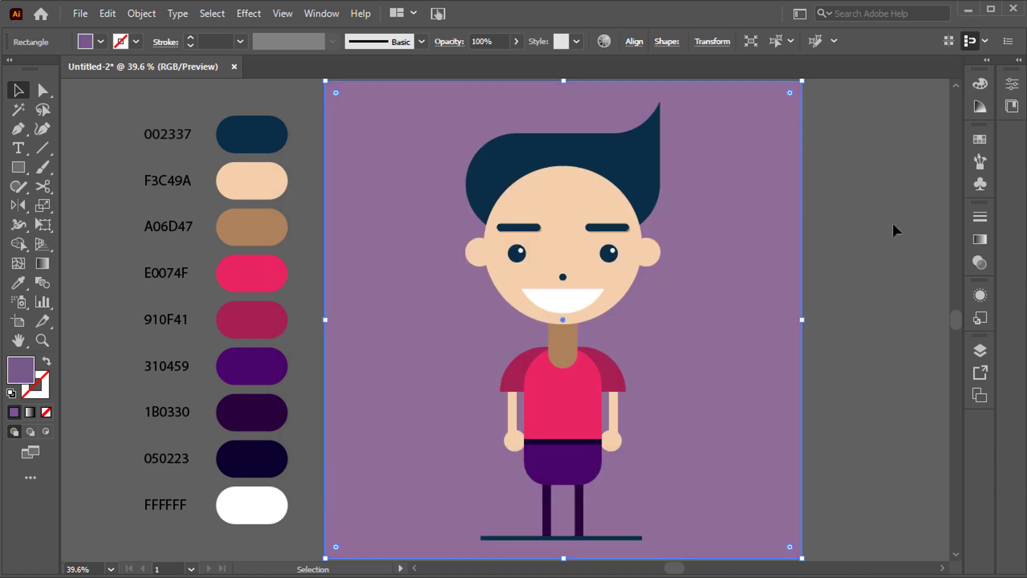
{"action": "left_click", "coordinate": [884, 241]}
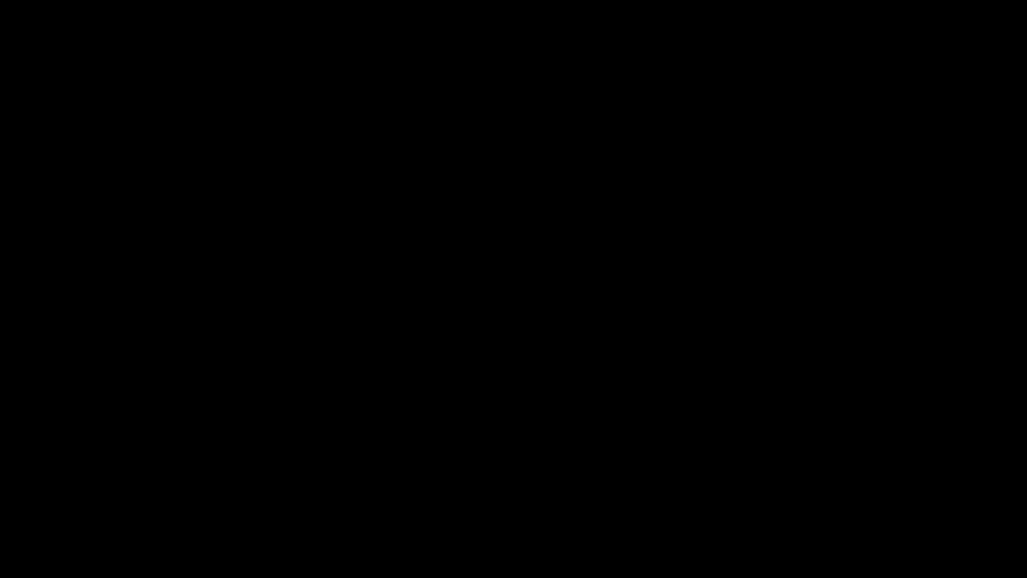